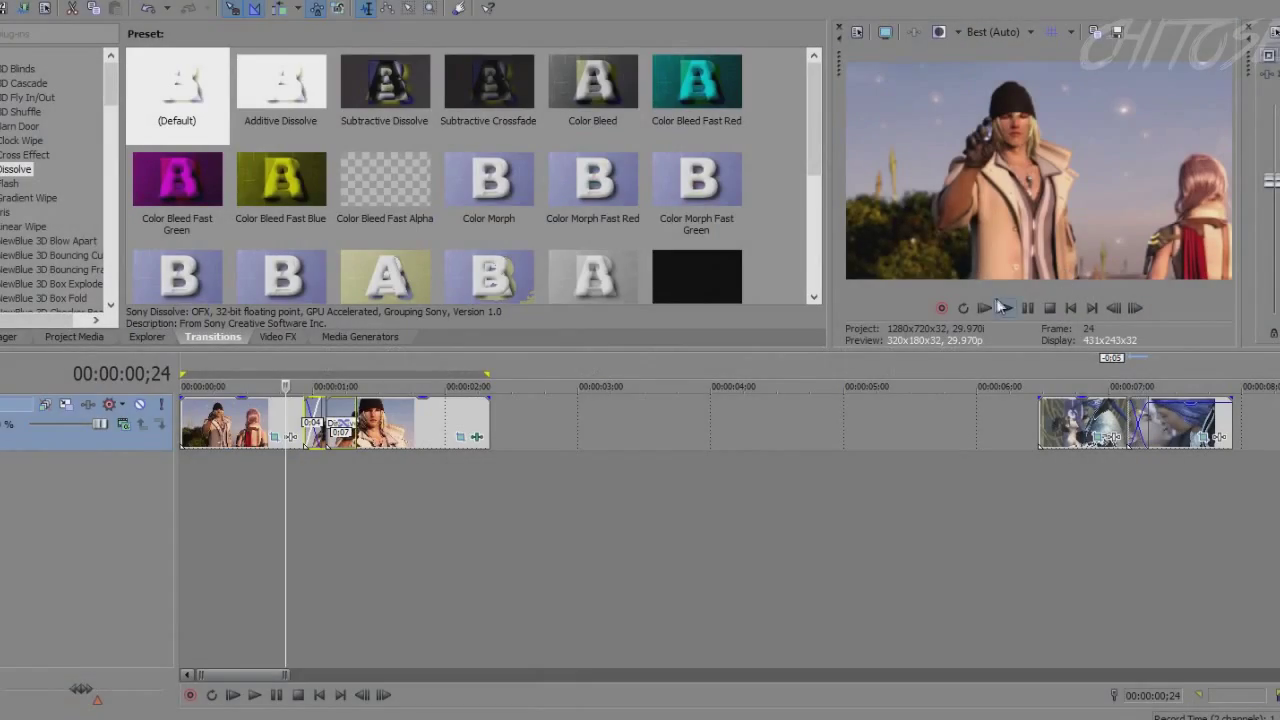
# - Play back the transition between the first two clips and return the playhead to 00:00:01;03
pyautogui.click(1006, 308)
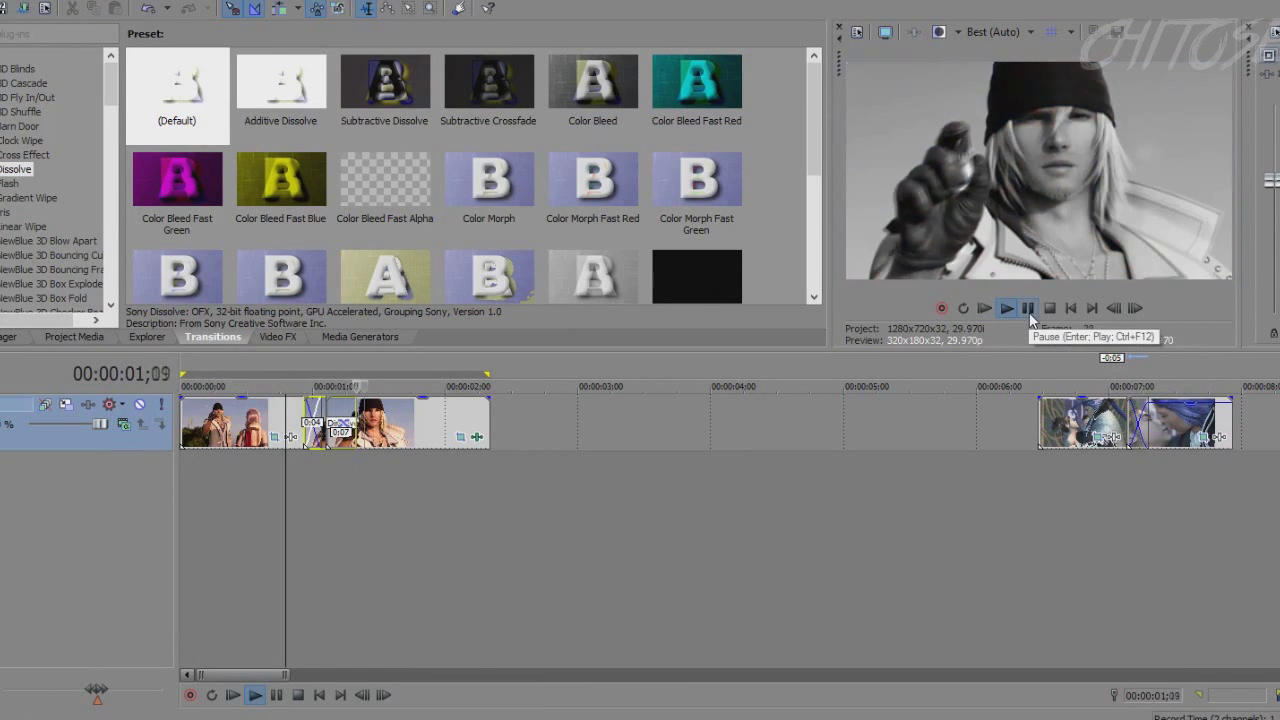
pyautogui.click(1030, 318)
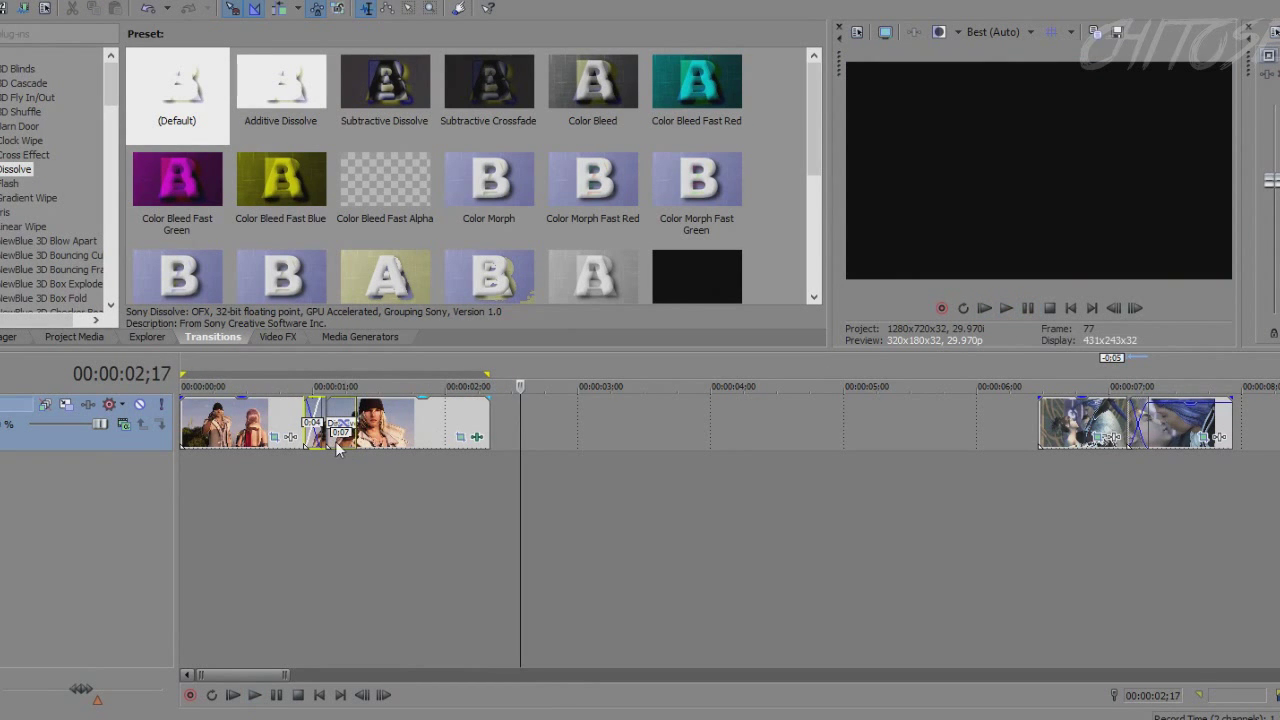
pyautogui.click(332, 480)
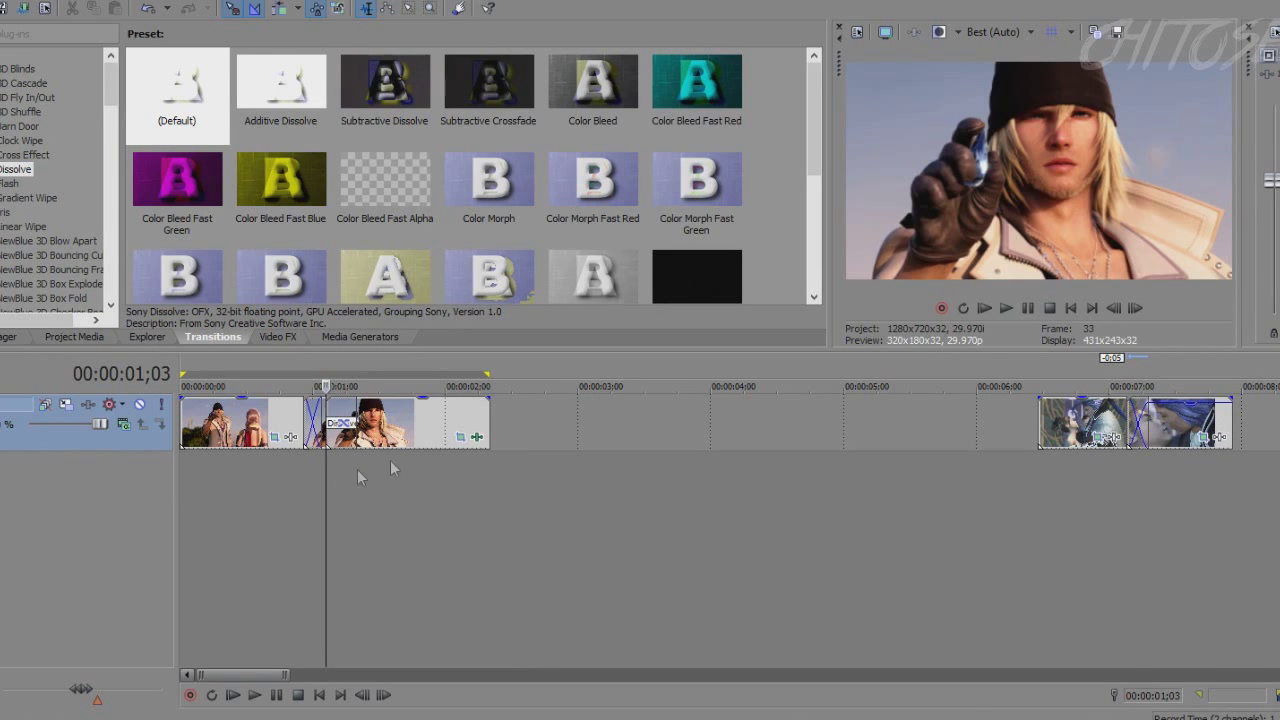
# - Add a fade-out to the end of the second clip, starting at about 00:00:01;20
pyautogui.scroll(2, 426, 520)
pyautogui.scroll(1, 440, 510)
pyautogui.scroll(2, 485, 470)
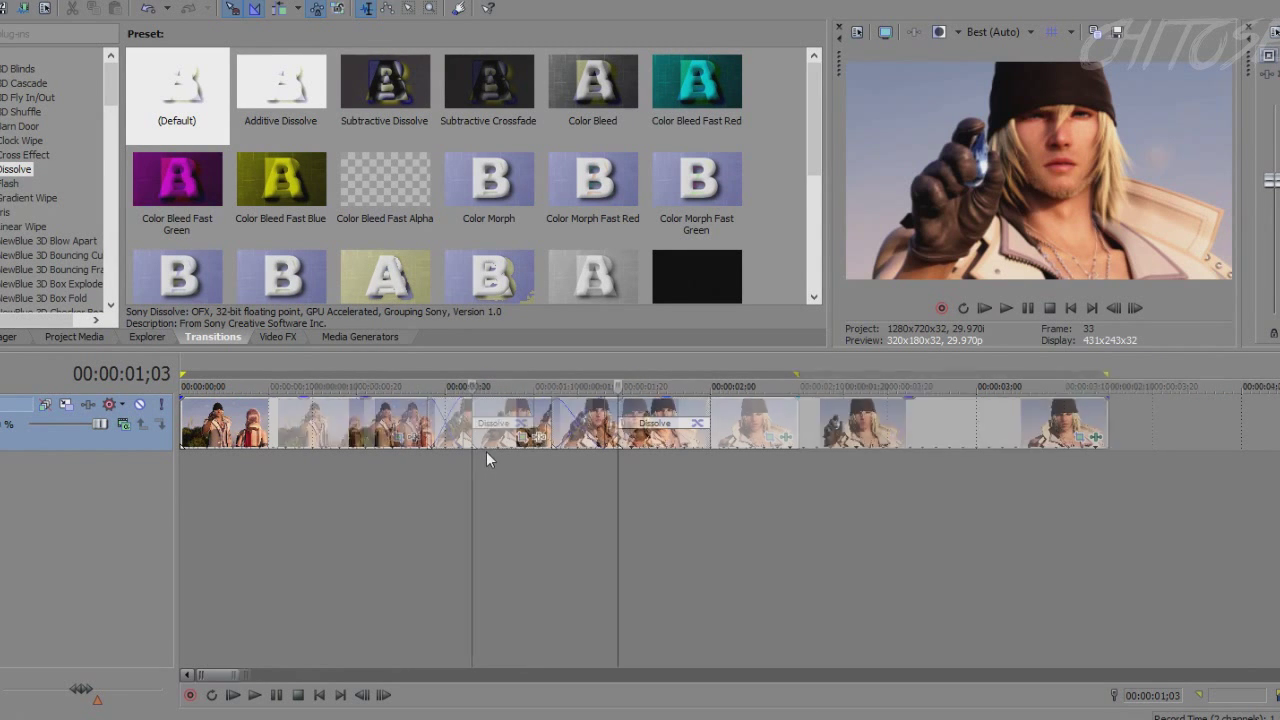
pyautogui.scroll(1, 512, 467)
pyautogui.scroll(-2, 512, 467)
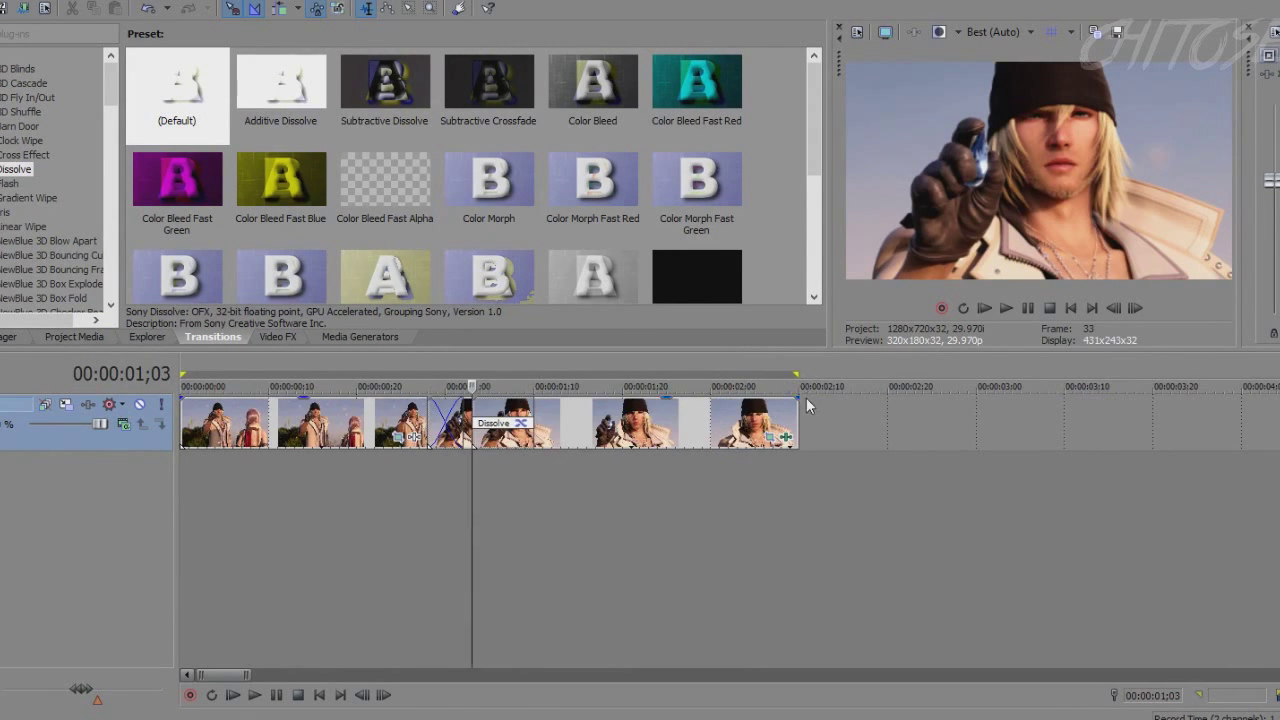
pyautogui.moveTo(804, 398); pyautogui.dragTo(594, 398)
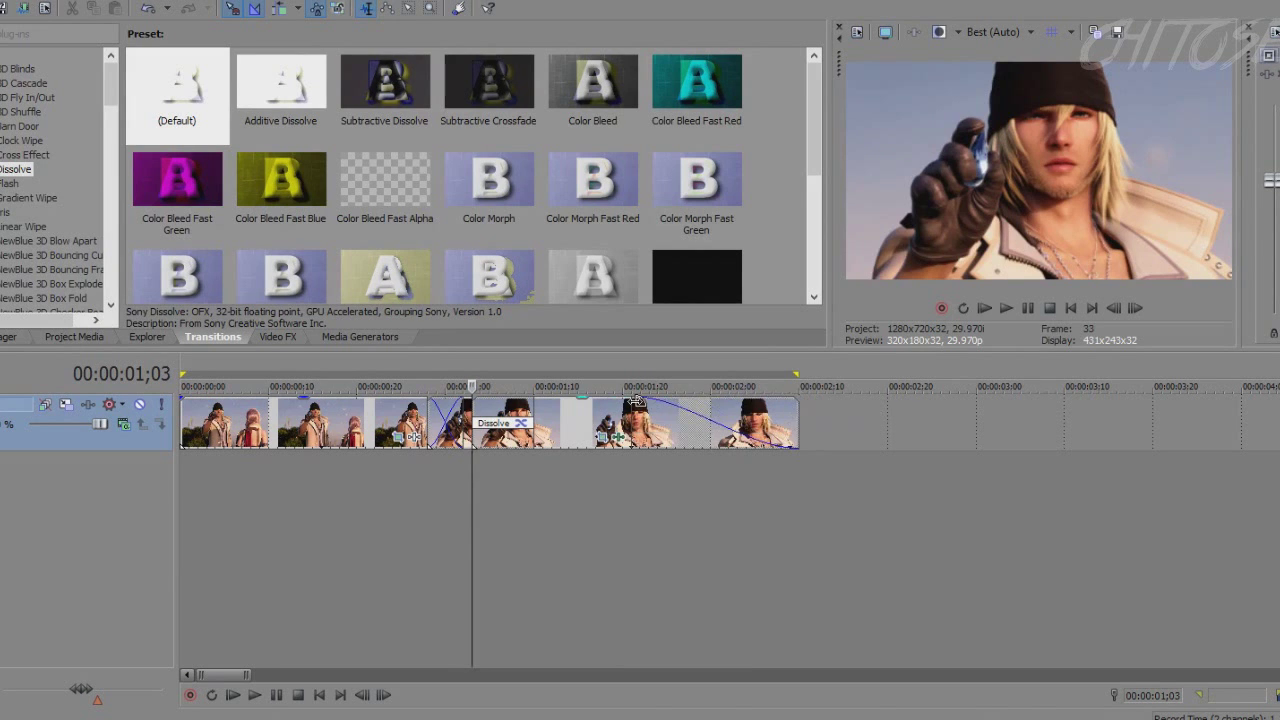
# - Play the transition, then examine the first clip's Pan/Crop keyframes near 00:00:00;25 and at its end
pyautogui.click(1006, 308)
pyautogui.click(386, 503)
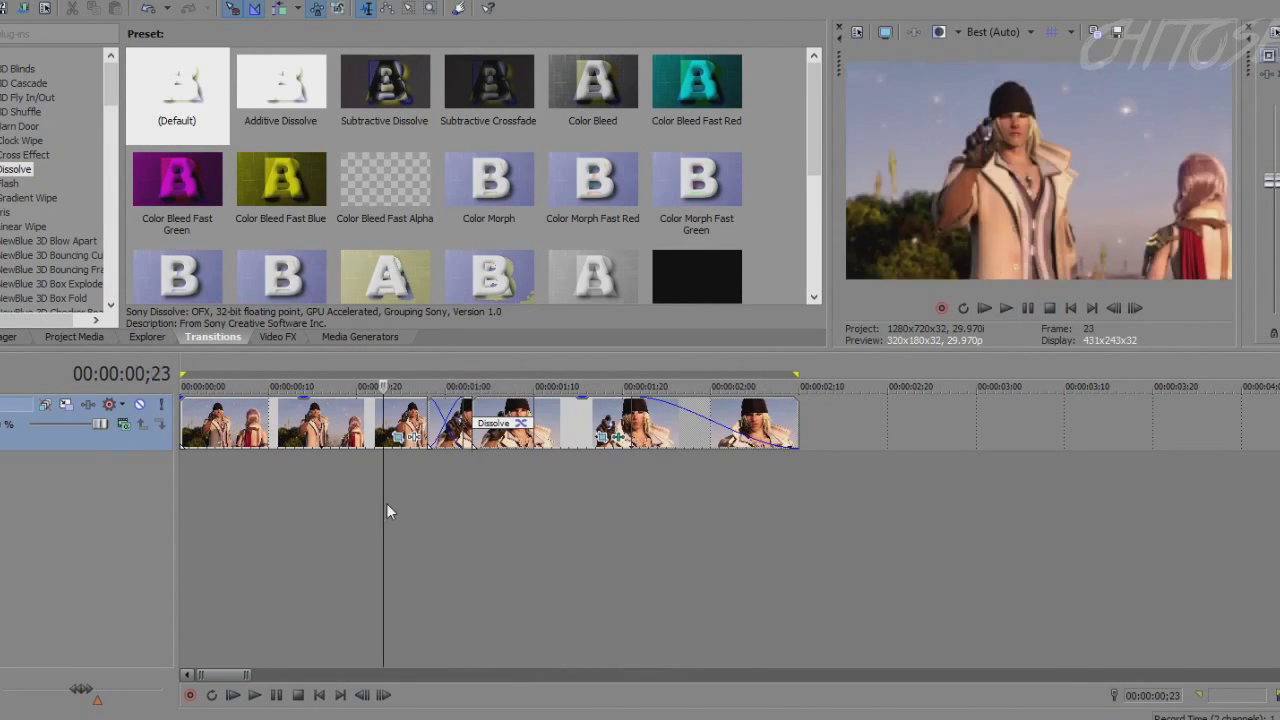
pyautogui.click(403, 437)
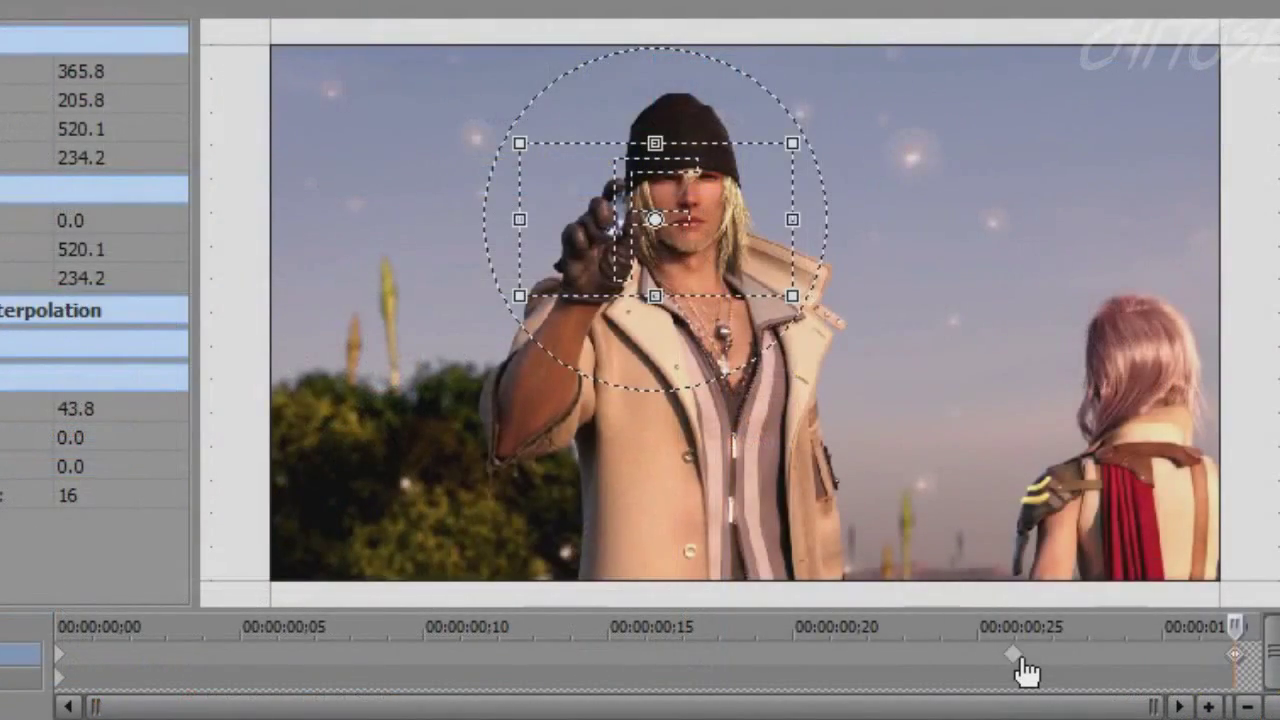
pyautogui.click(1016, 656)
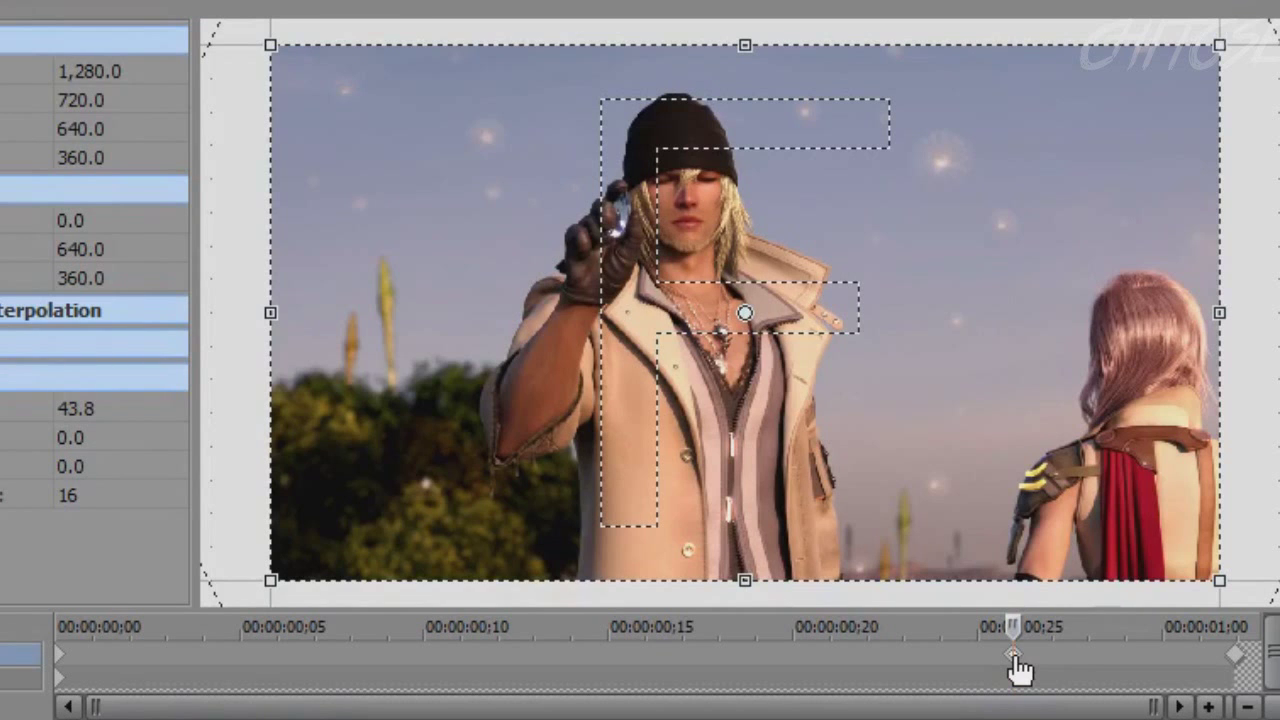
pyautogui.click(1178, 2)
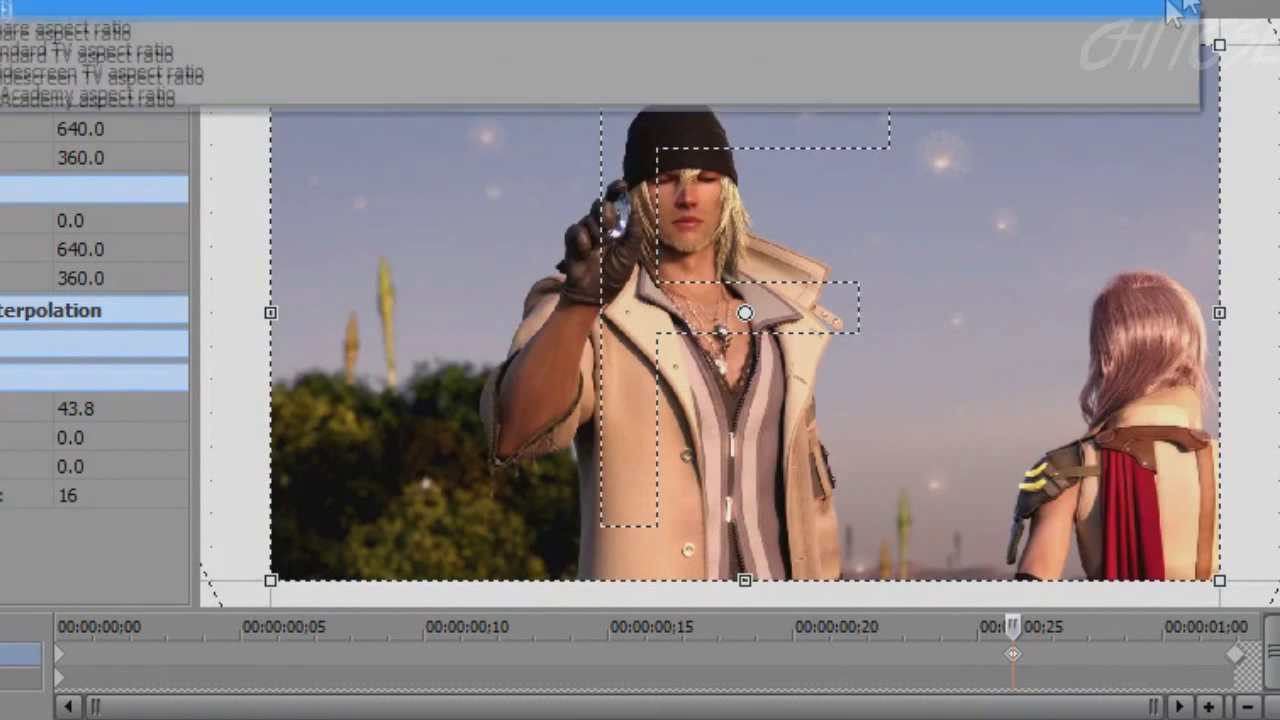
pyautogui.click(1148, 10)
pyautogui.click(1234, 668)
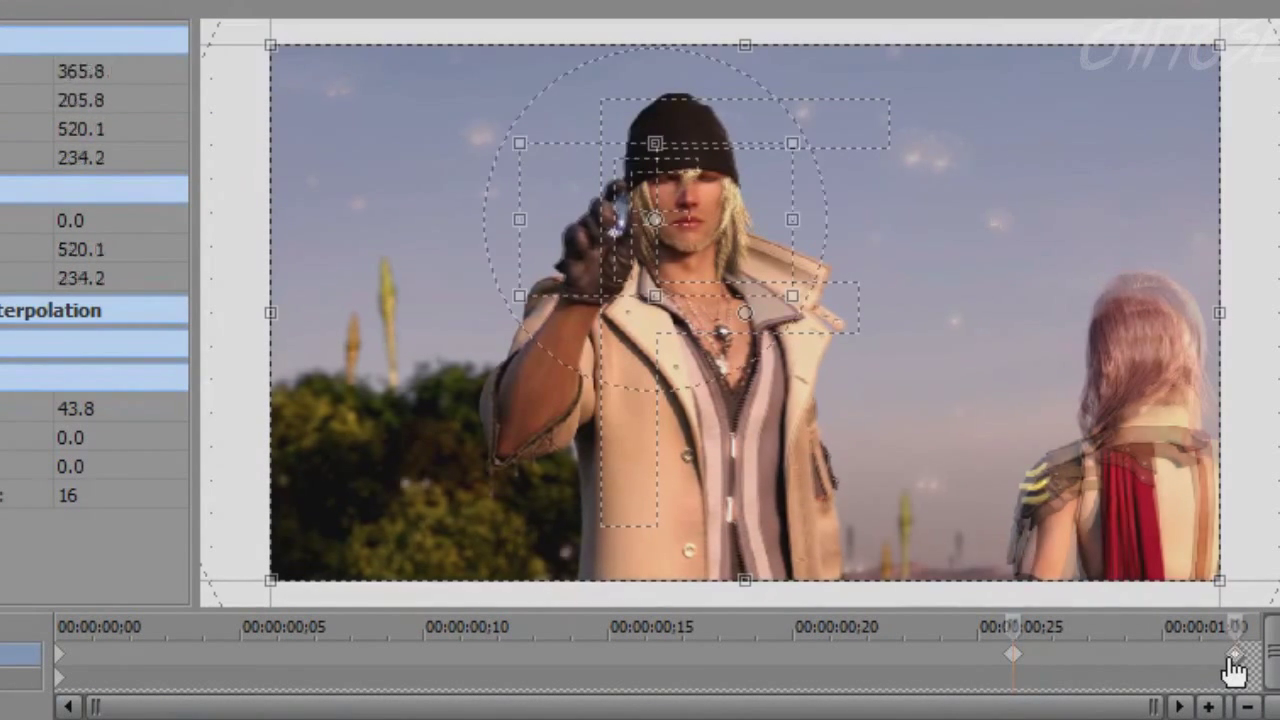
pyautogui.scroll(2, 698, 248)
pyautogui.scroll(3, 699, 248)
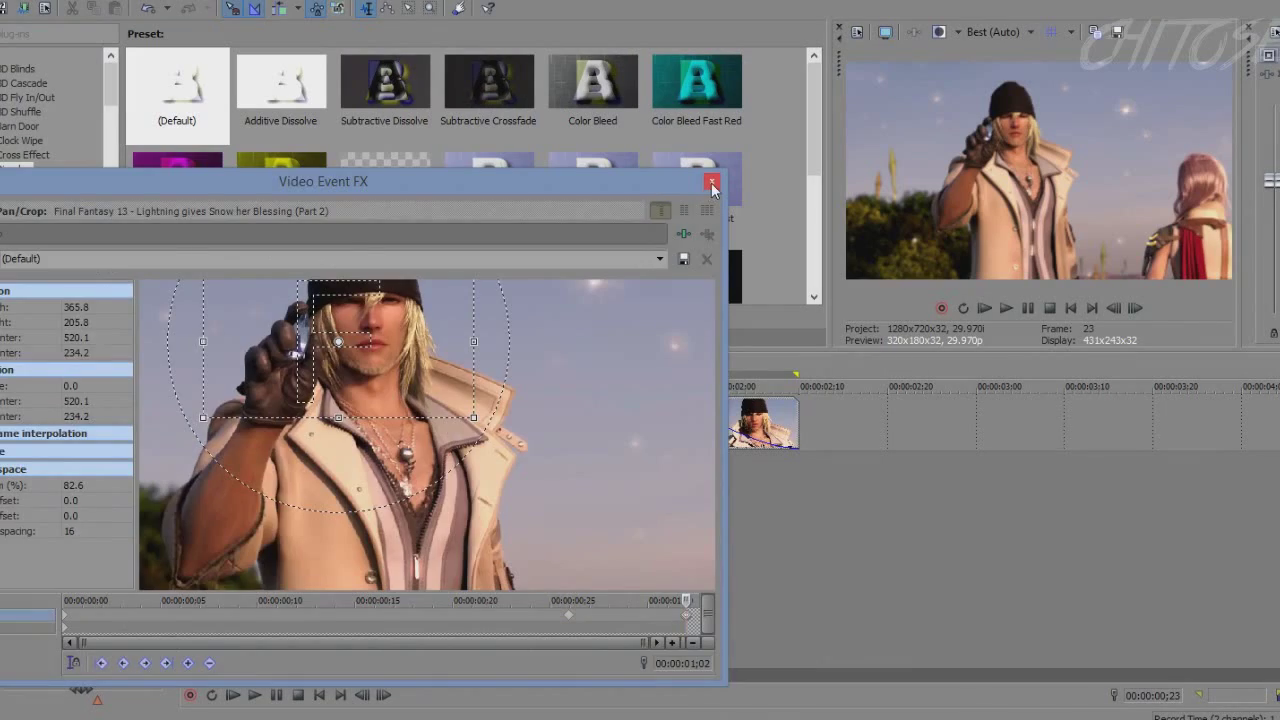
pyautogui.click(712, 183)
# - Open the second clip's Pan/Crop settings and examine its position keyframes at the start and near 00:00:00;04
pyautogui.click(458, 510)
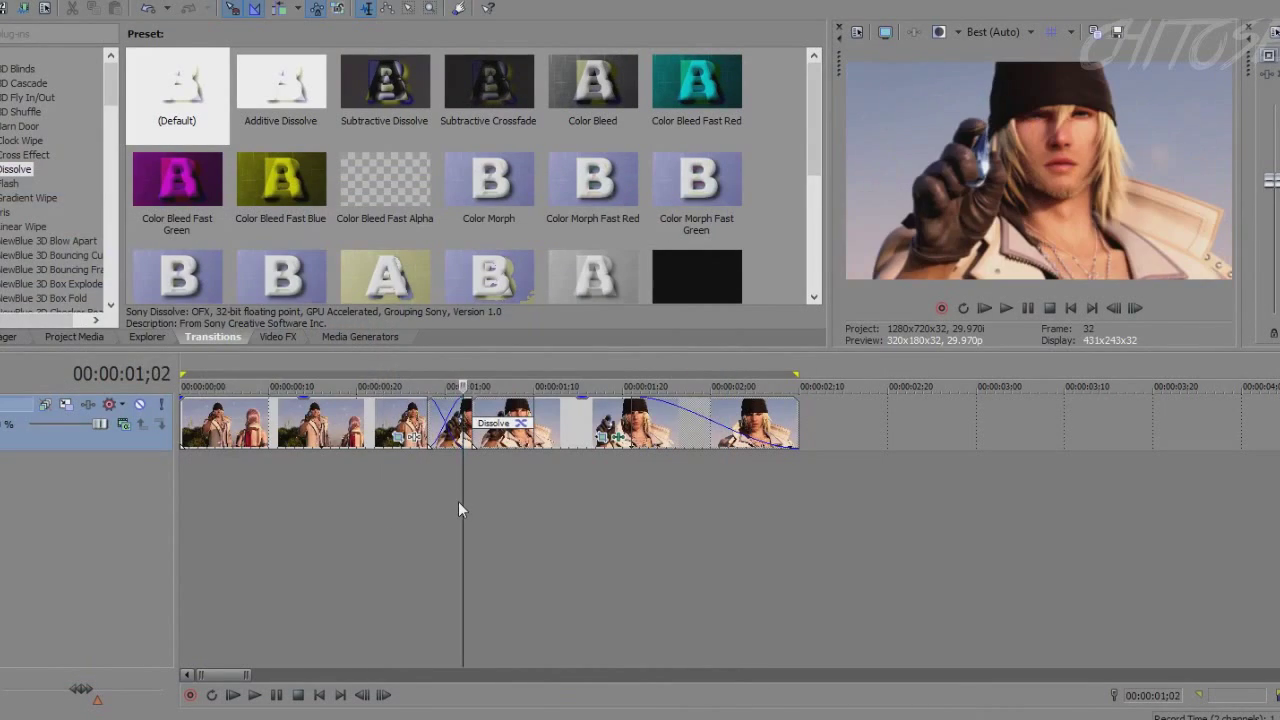
pyautogui.scroll(4, 520, 510)
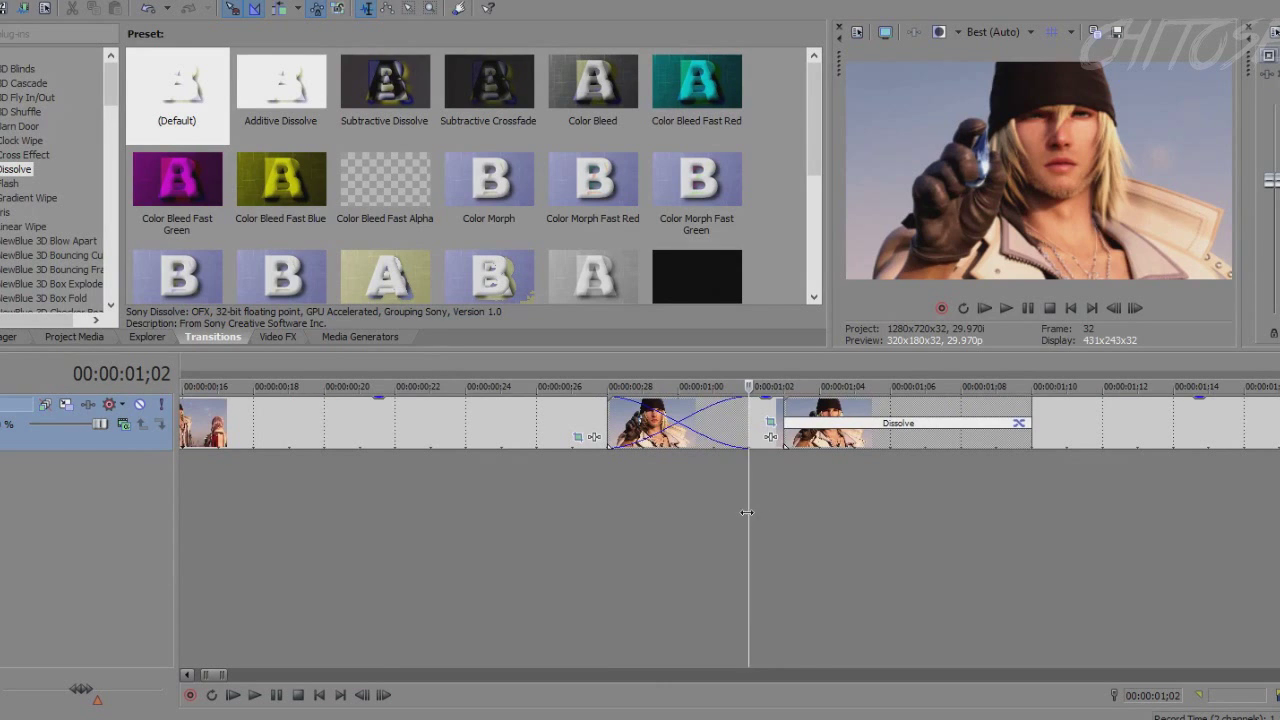
pyautogui.click(769, 422)
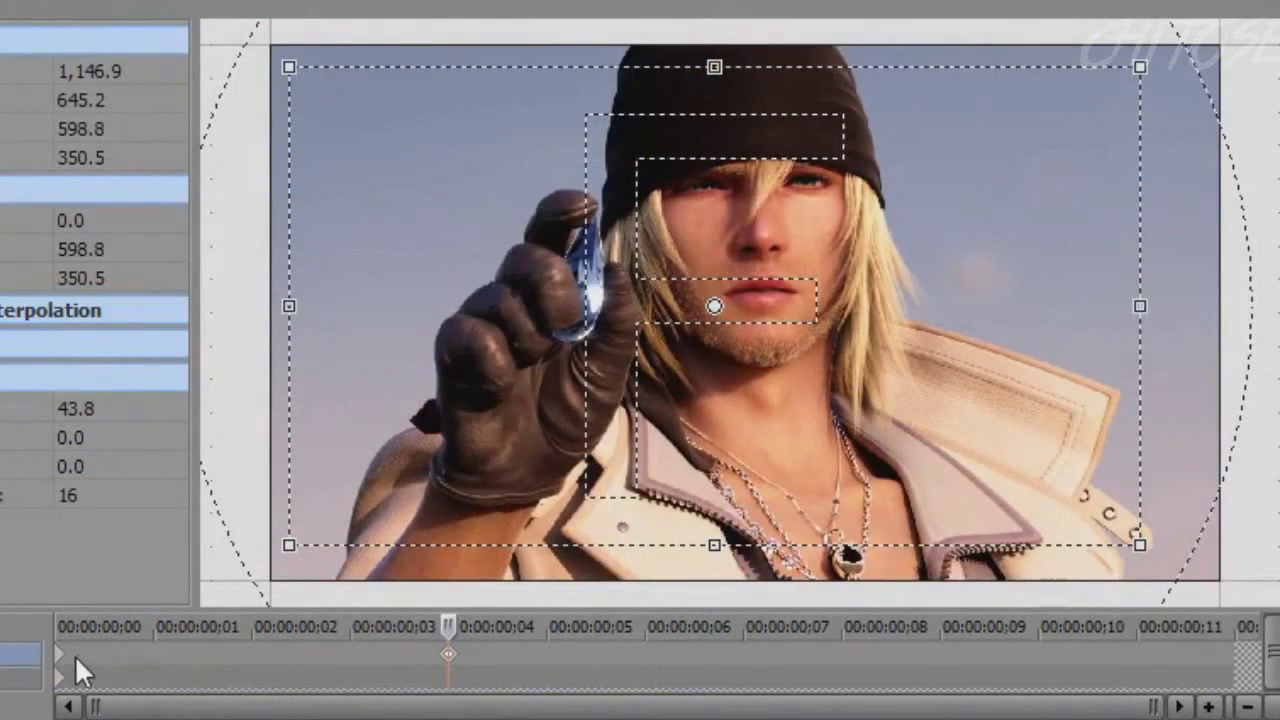
pyautogui.click(62, 655)
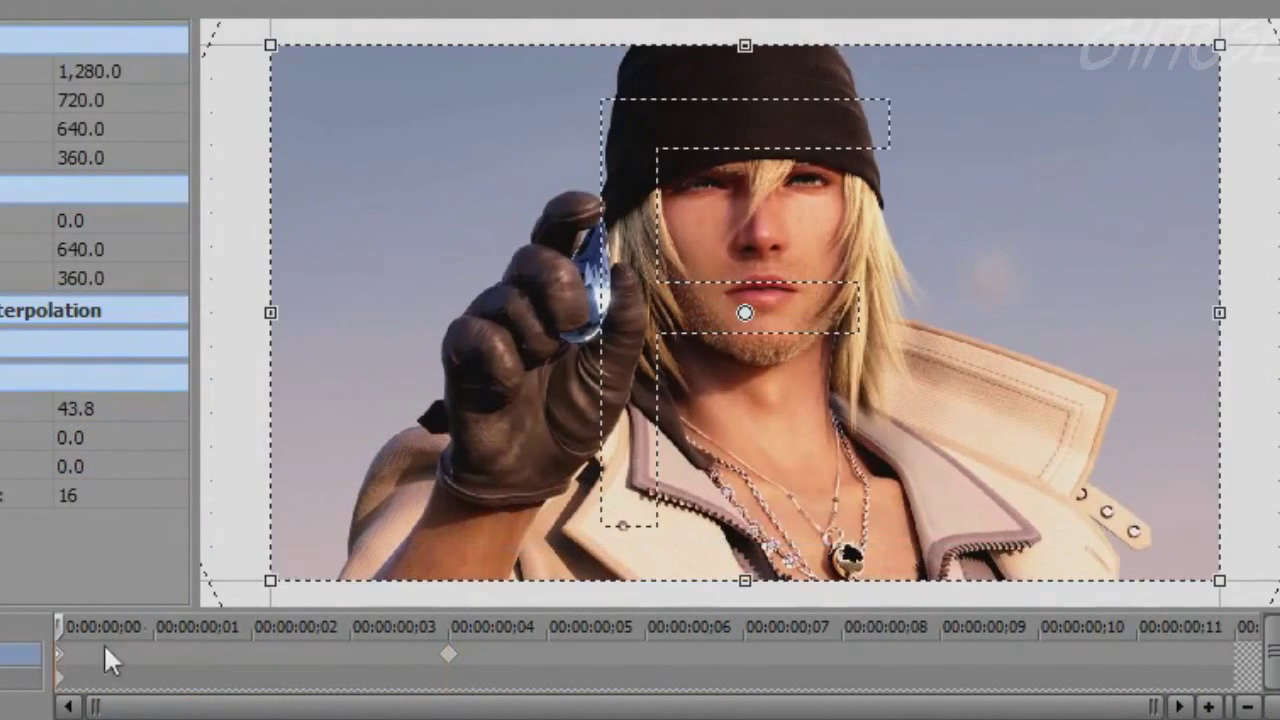
pyautogui.click(449, 660)
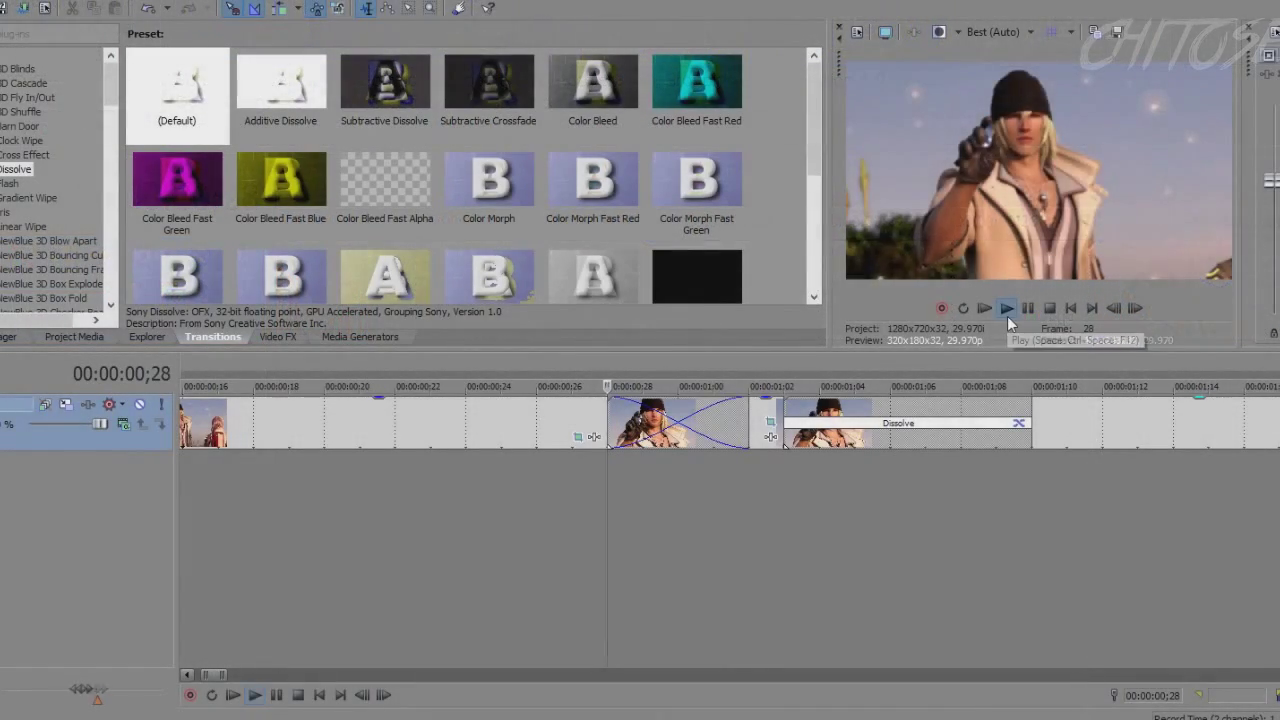
# - Play and scrub through the crossfade between the first two clips to review the zoom transition
pyautogui.click(1007, 316)
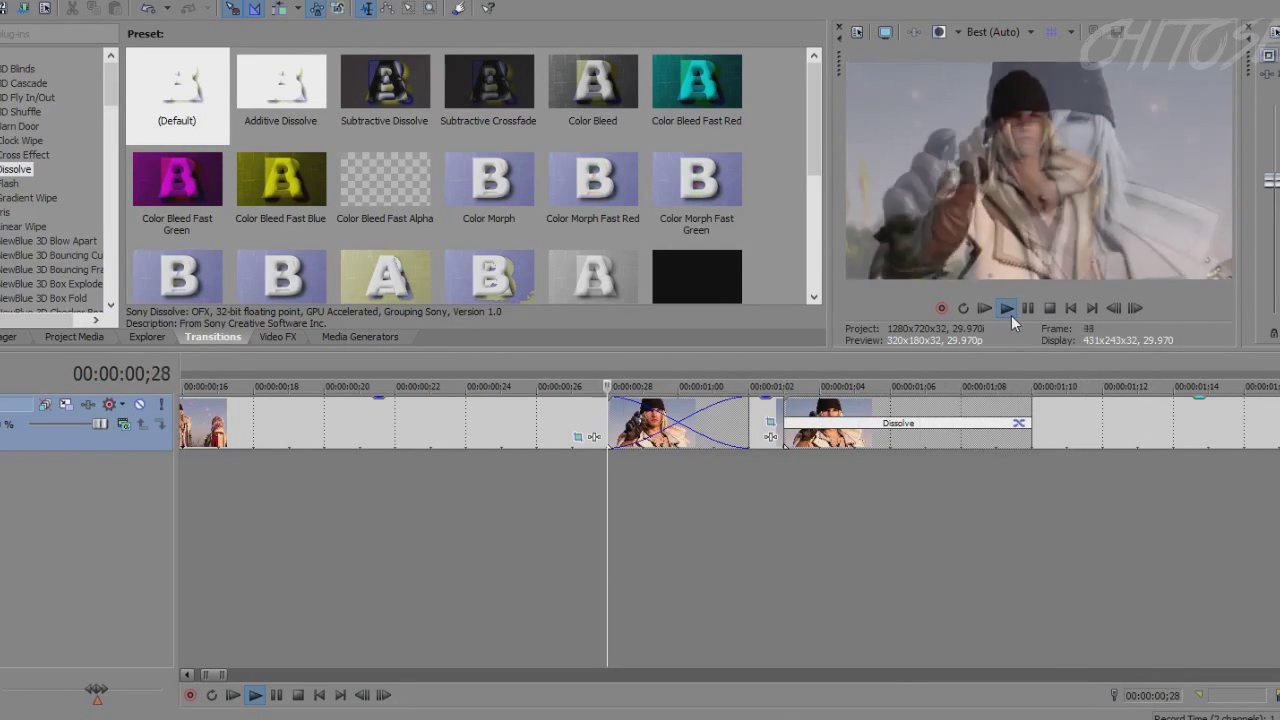
pyautogui.click(1029, 309)
pyautogui.click(669, 486)
pyautogui.scroll(-3, 635, 498)
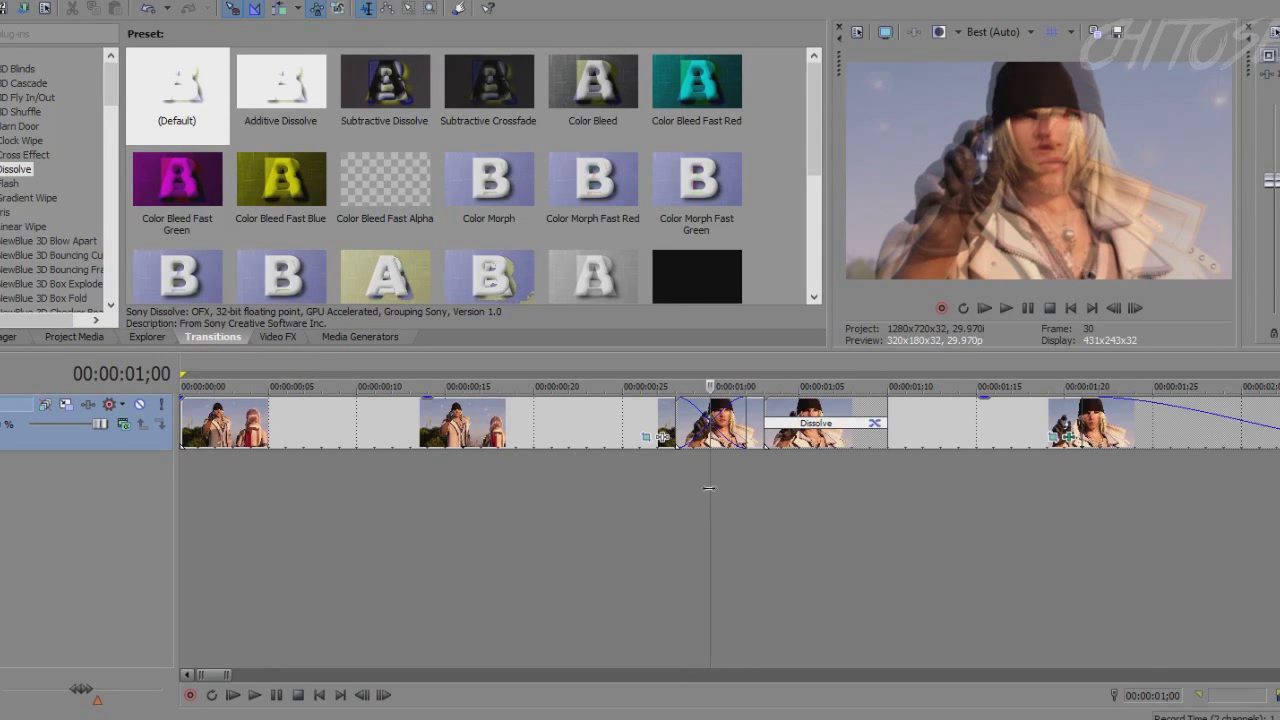
pyautogui.moveTo(709, 488); pyautogui.dragTo(697, 485)
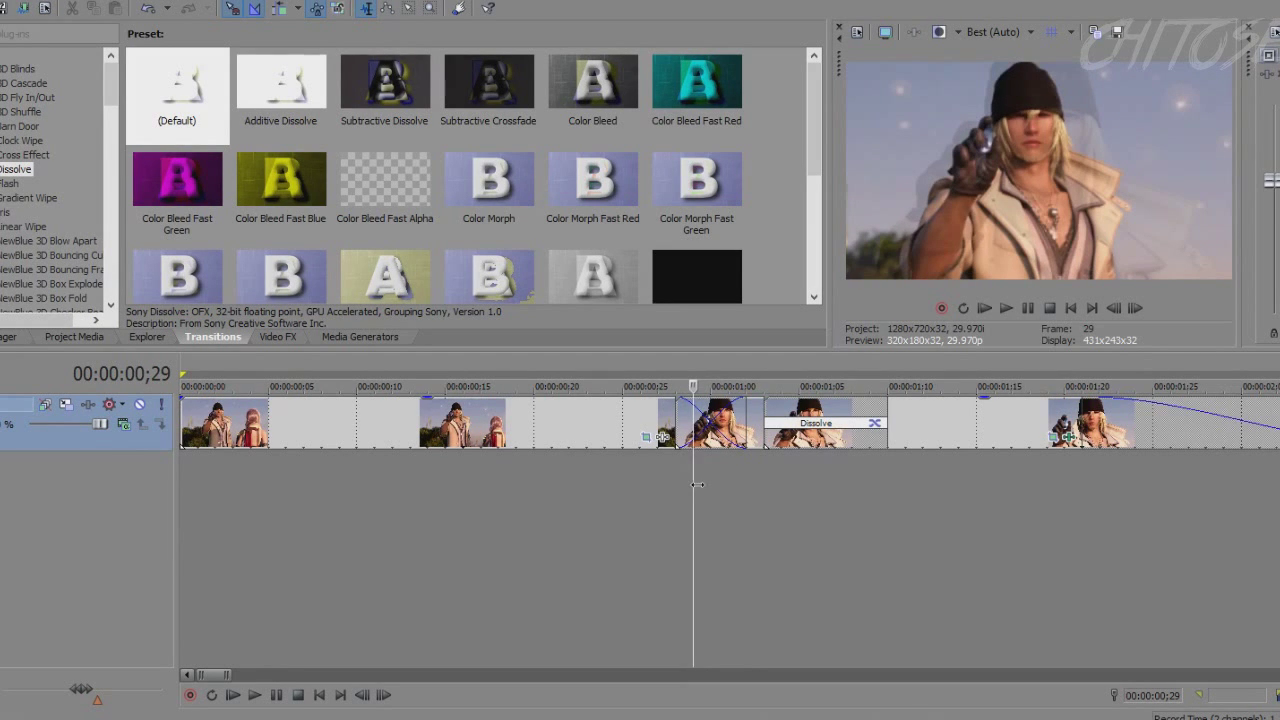
pyautogui.moveTo(686, 479); pyautogui.dragTo(545, 505)
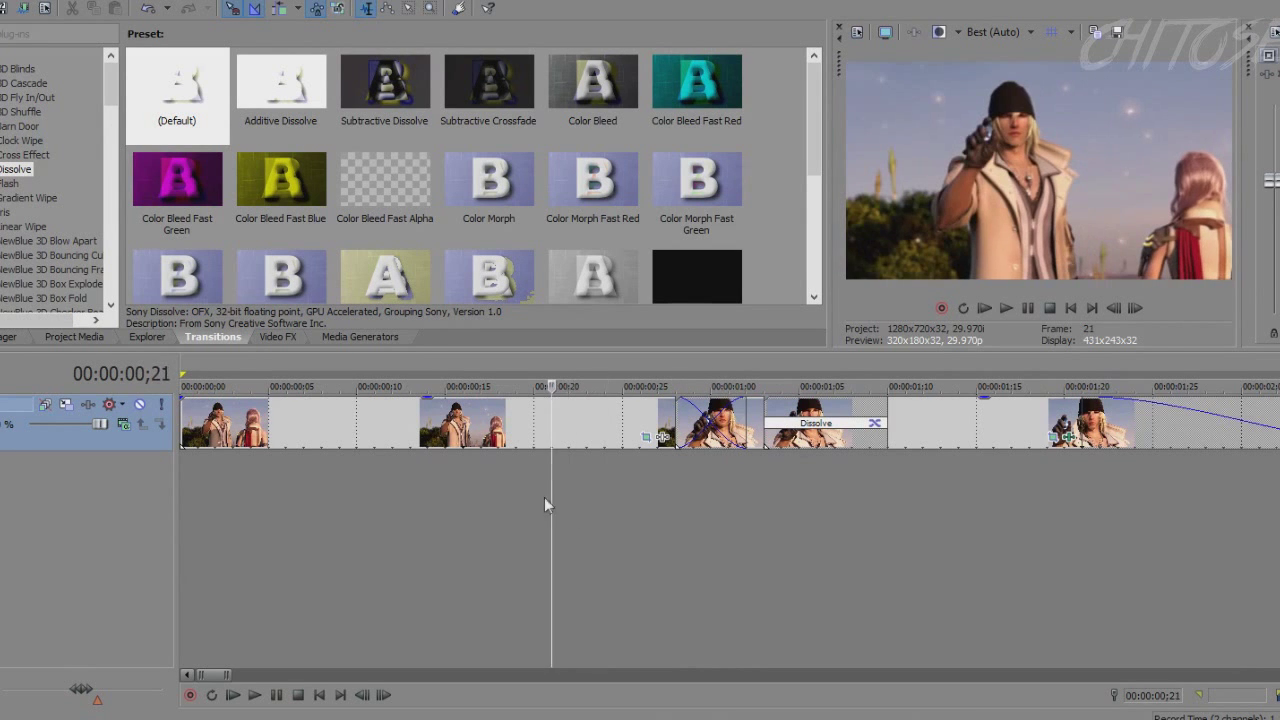
pyautogui.click(1005, 312)
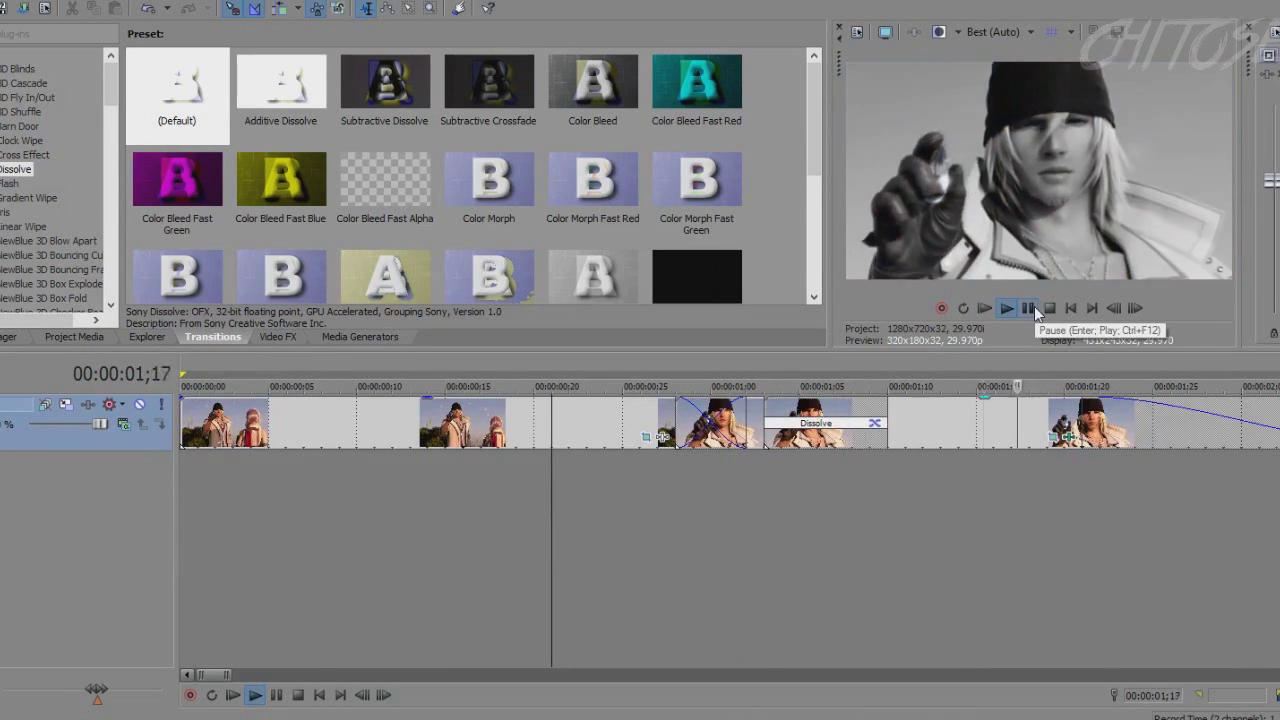
pyautogui.click(1033, 311)
# - Play and scrub through the crossfade of the second clip pair around 00:00:07;04
pyautogui.scroll(-4, 690, 530)
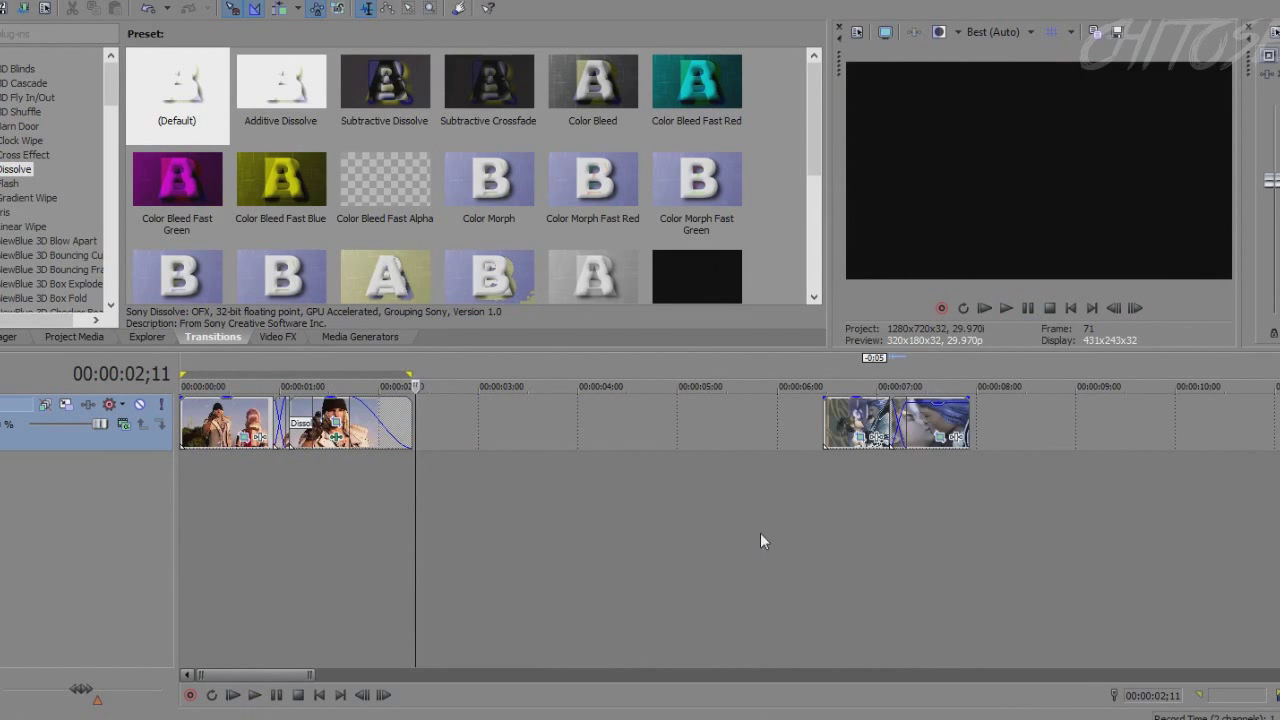
pyautogui.click(812, 511)
pyautogui.scroll(3, 917, 527)
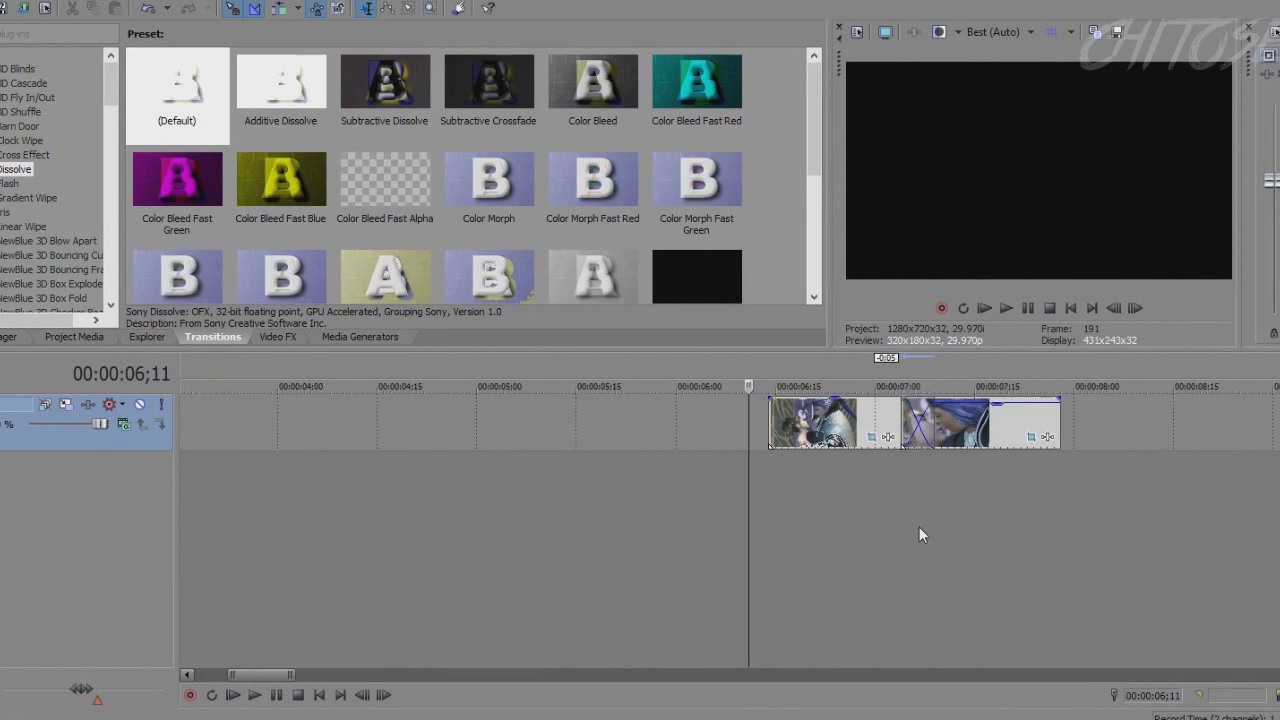
pyautogui.click(785, 505)
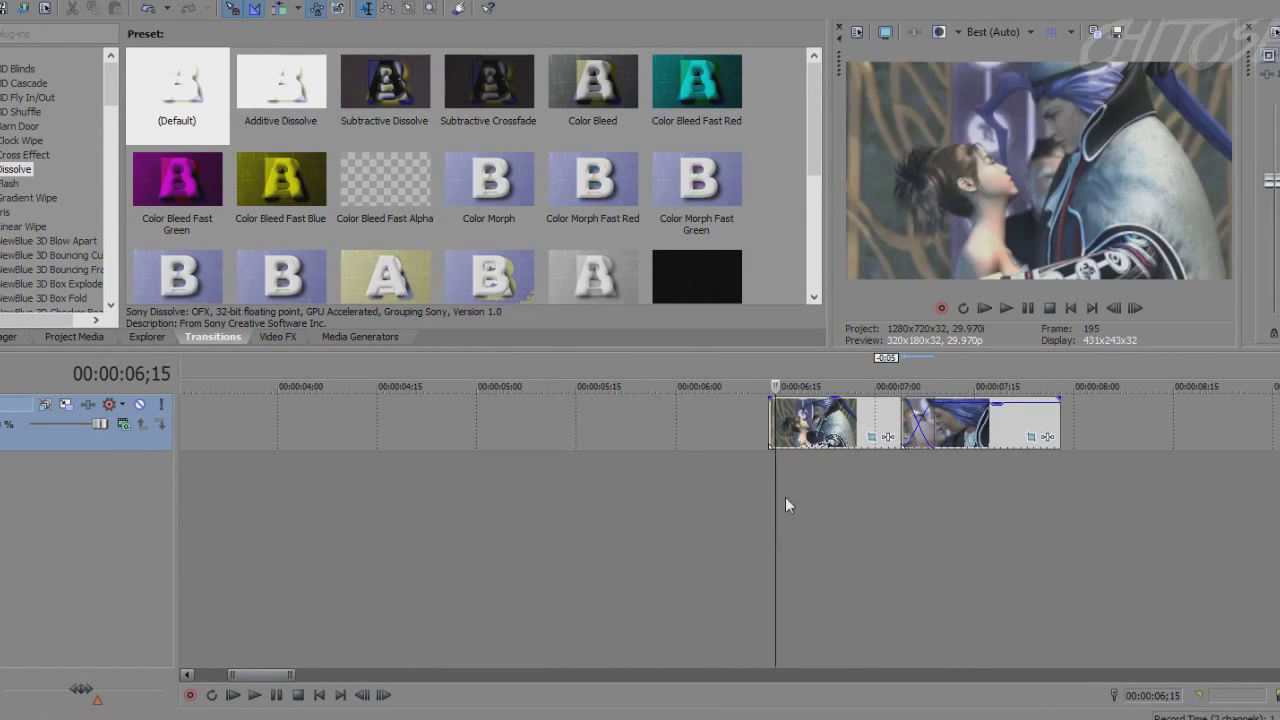
pyautogui.click(1006, 312)
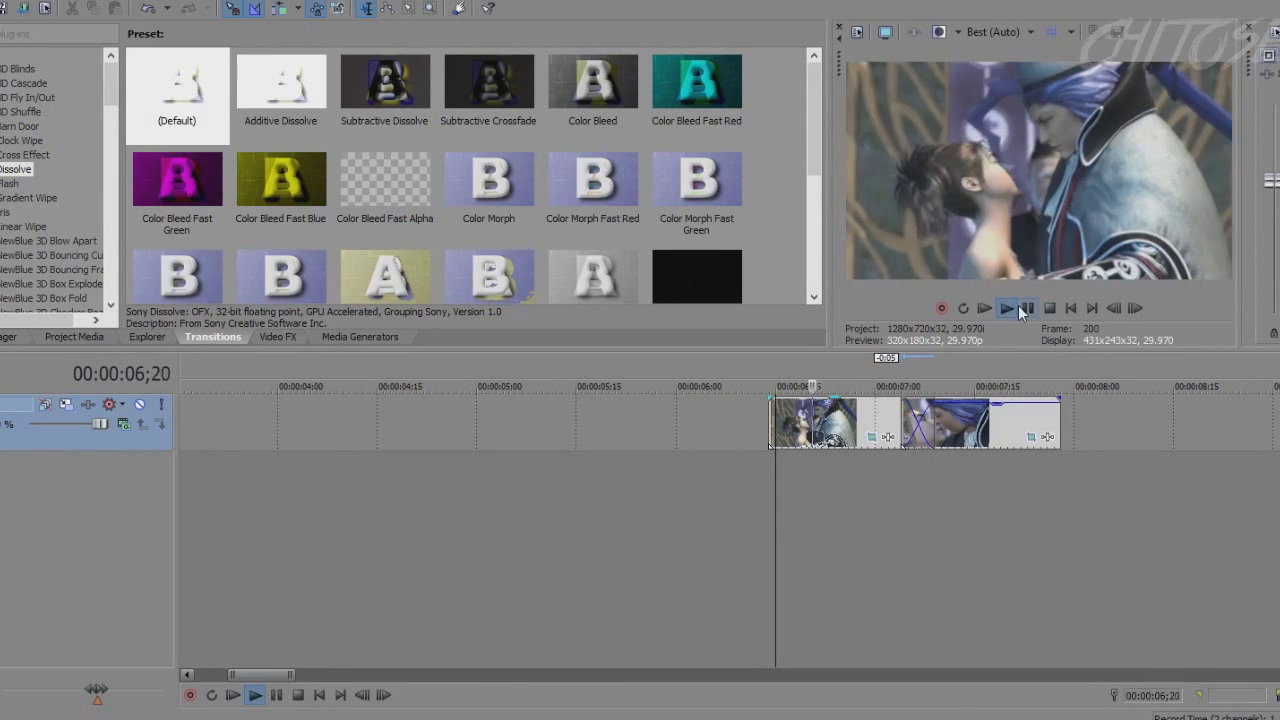
pyautogui.click(916, 510)
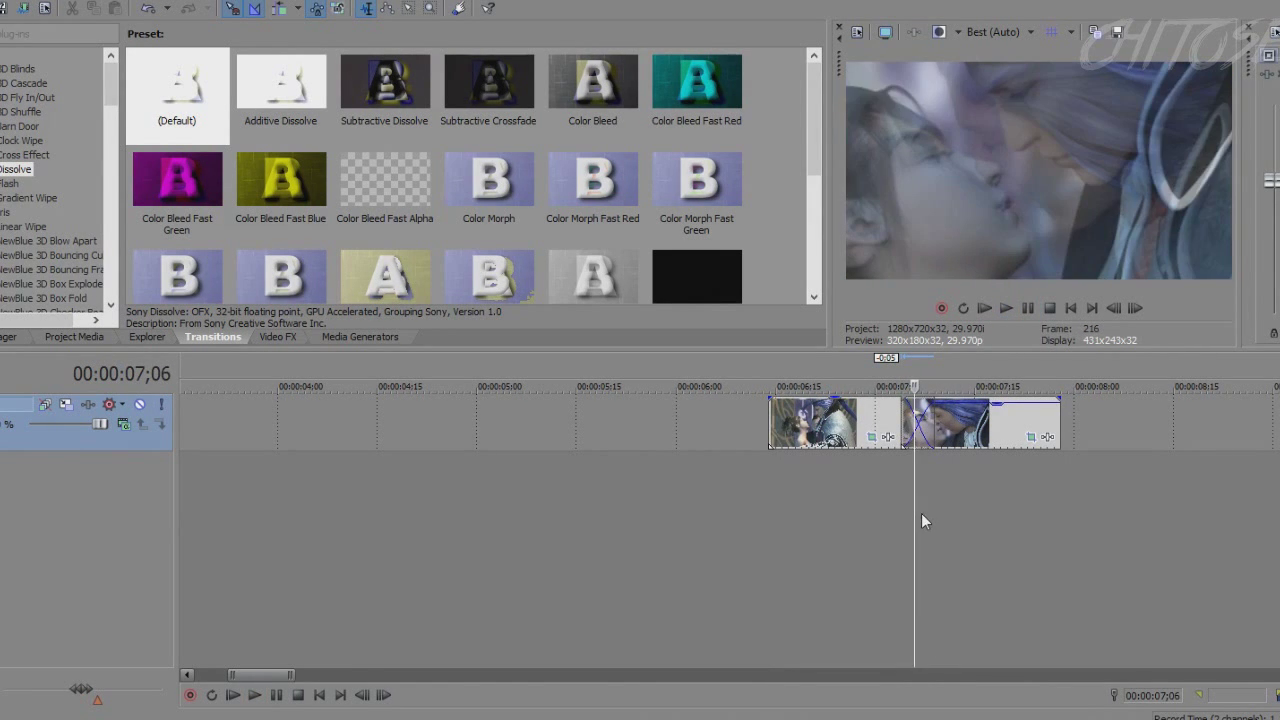
pyautogui.moveTo(915, 507)
pyautogui.mouseDown()
pyautogui.moveTo(926, 507)
pyautogui.moveTo(904, 507)
pyautogui.mouseUp()
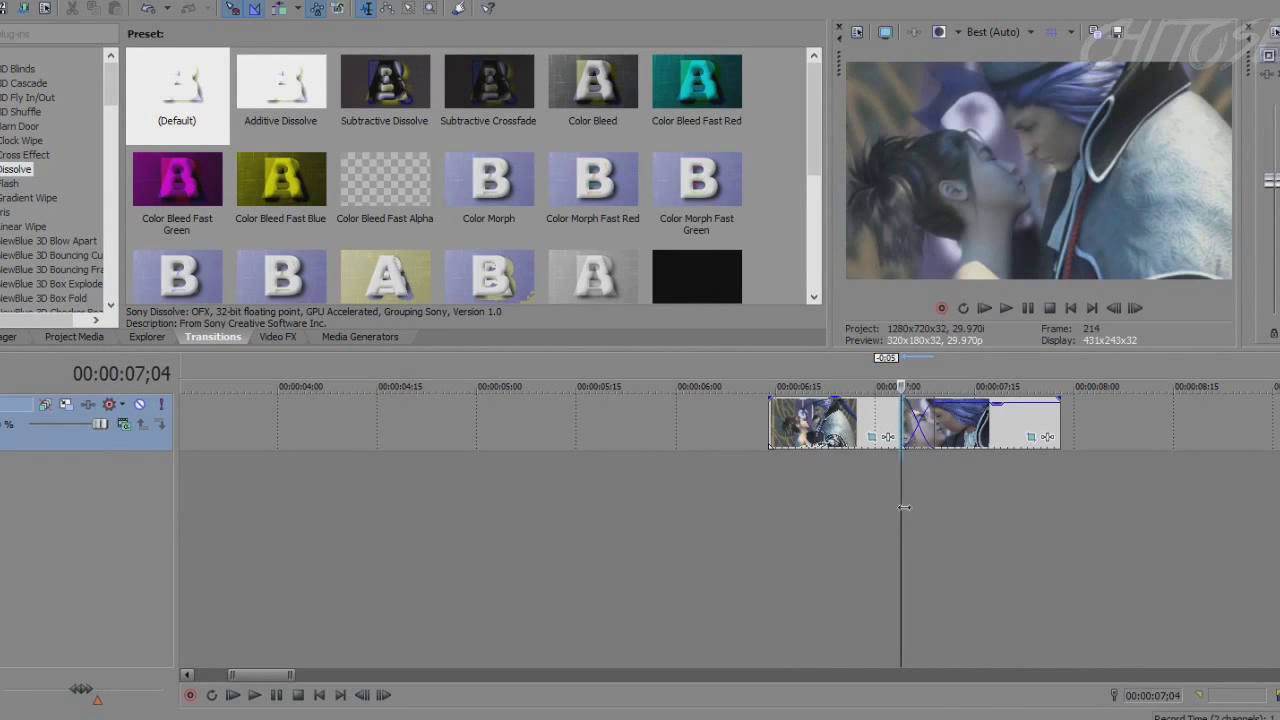
pyautogui.click(1007, 308)
# - In the Pan/Crop settings of the second pair's first clip, resize the last keyframe's crop frame to about 335 × 188.5, centred at 640, 360
pyautogui.click(881, 440)
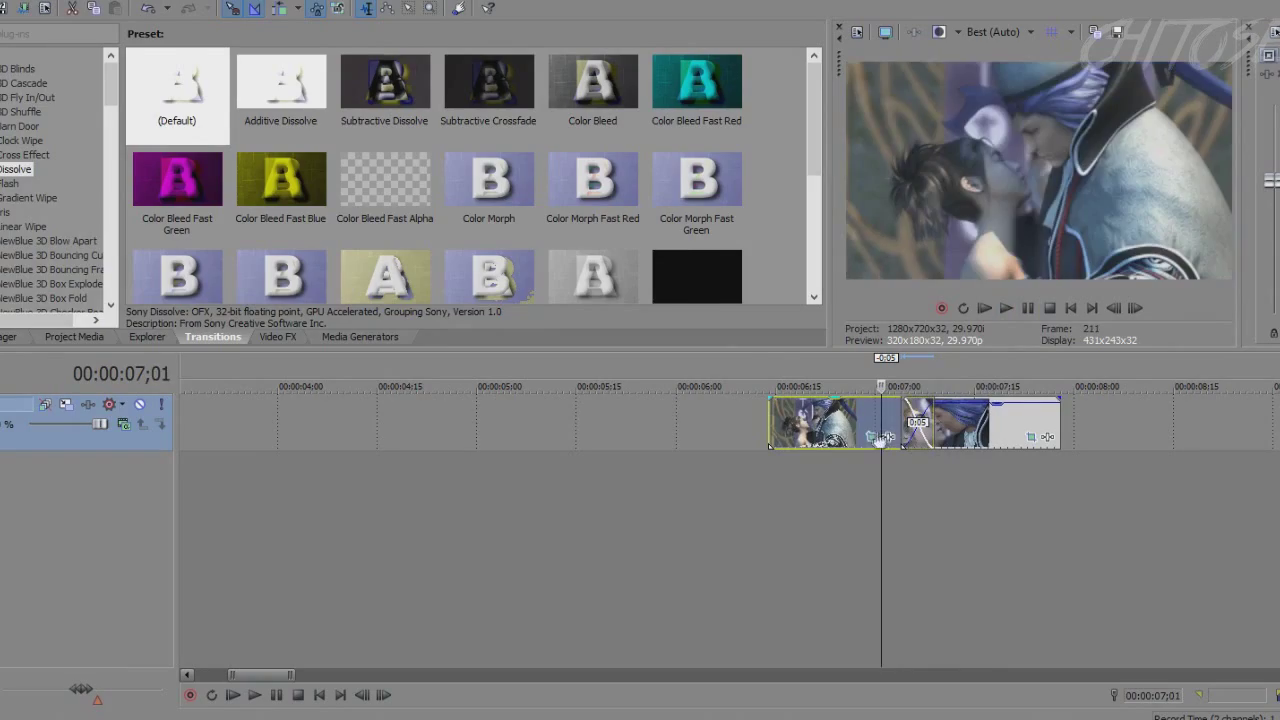
pyautogui.click(881, 440)
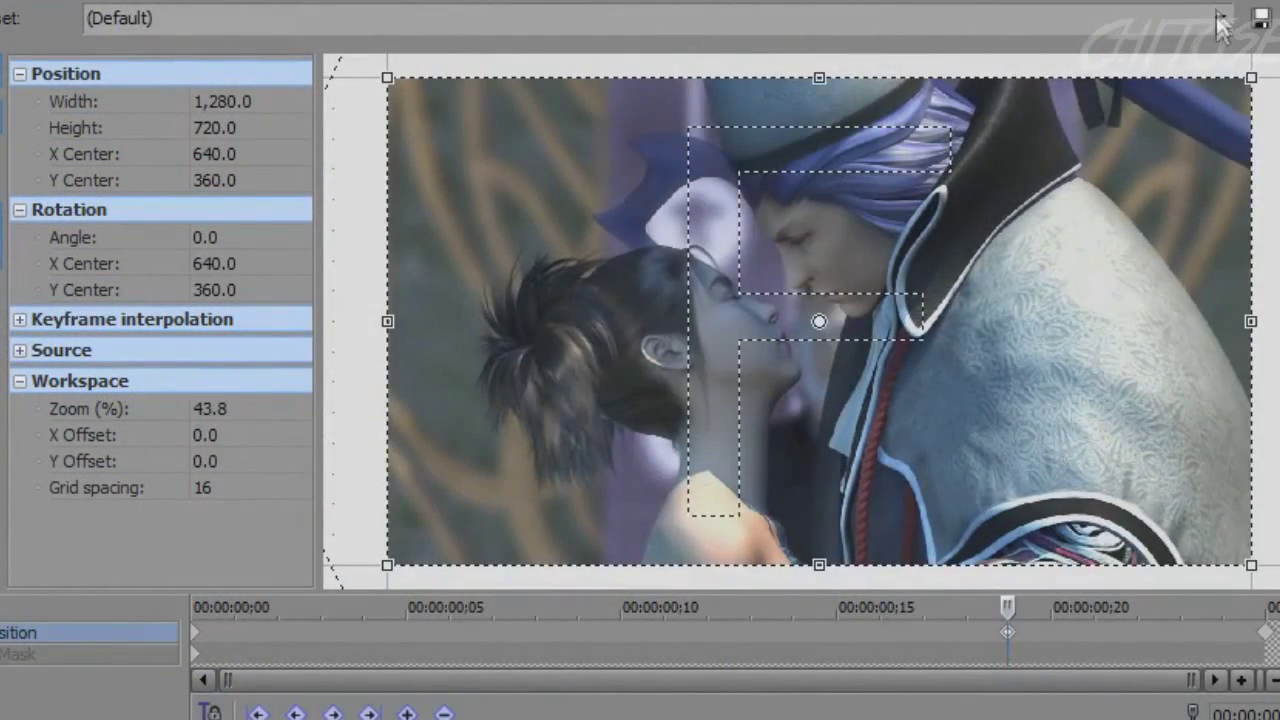
pyautogui.click(1220, 18)
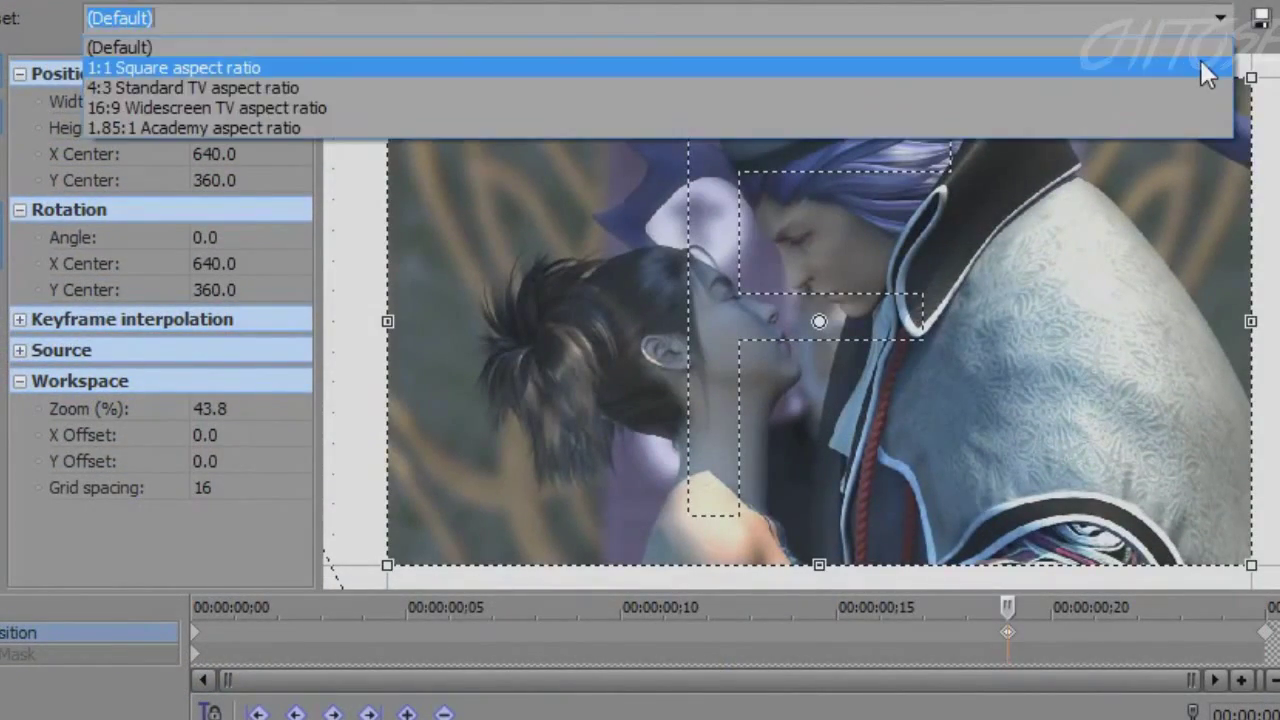
pyautogui.press('Escape')
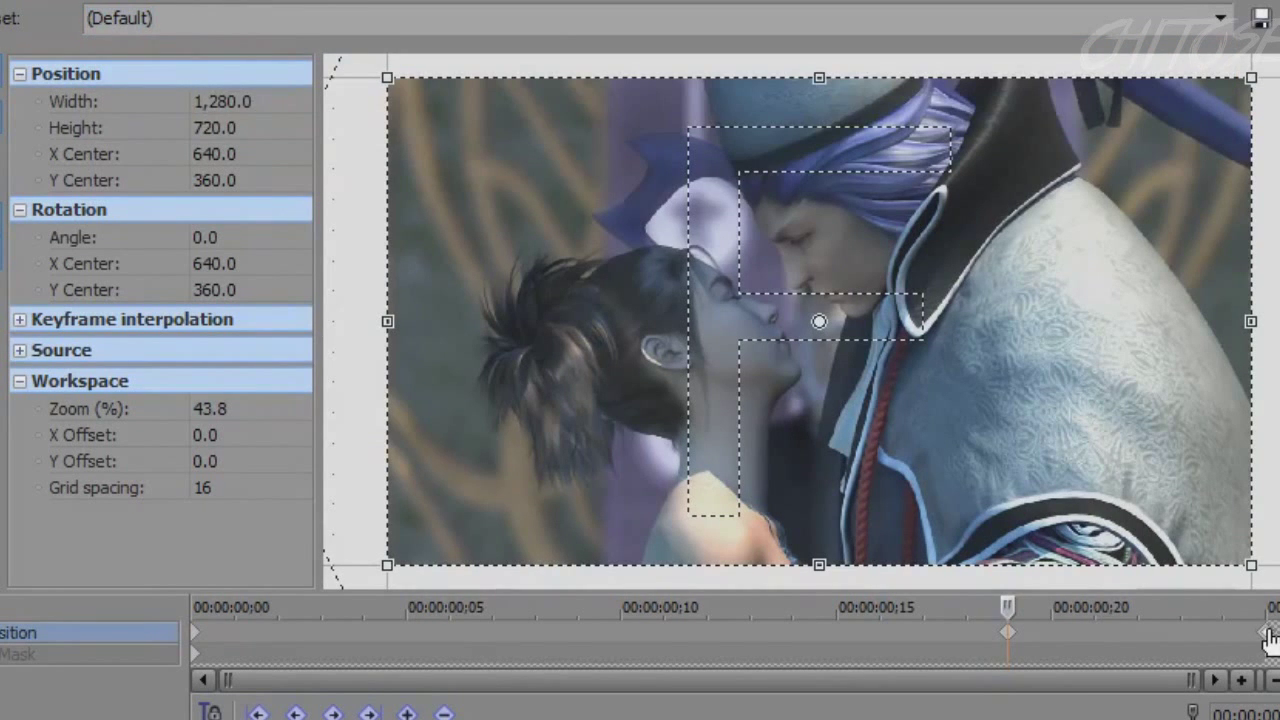
pyautogui.click(1266, 634)
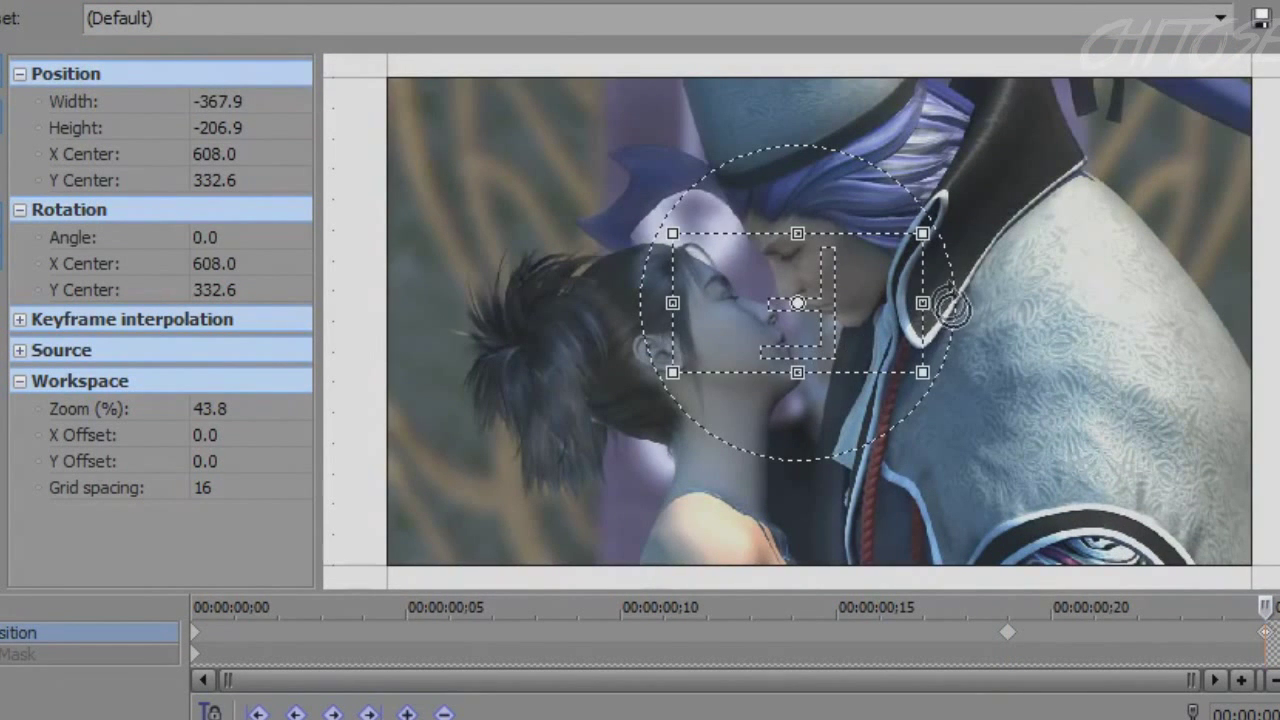
pyautogui.moveTo(952, 310); pyautogui.dragTo(577, 297)
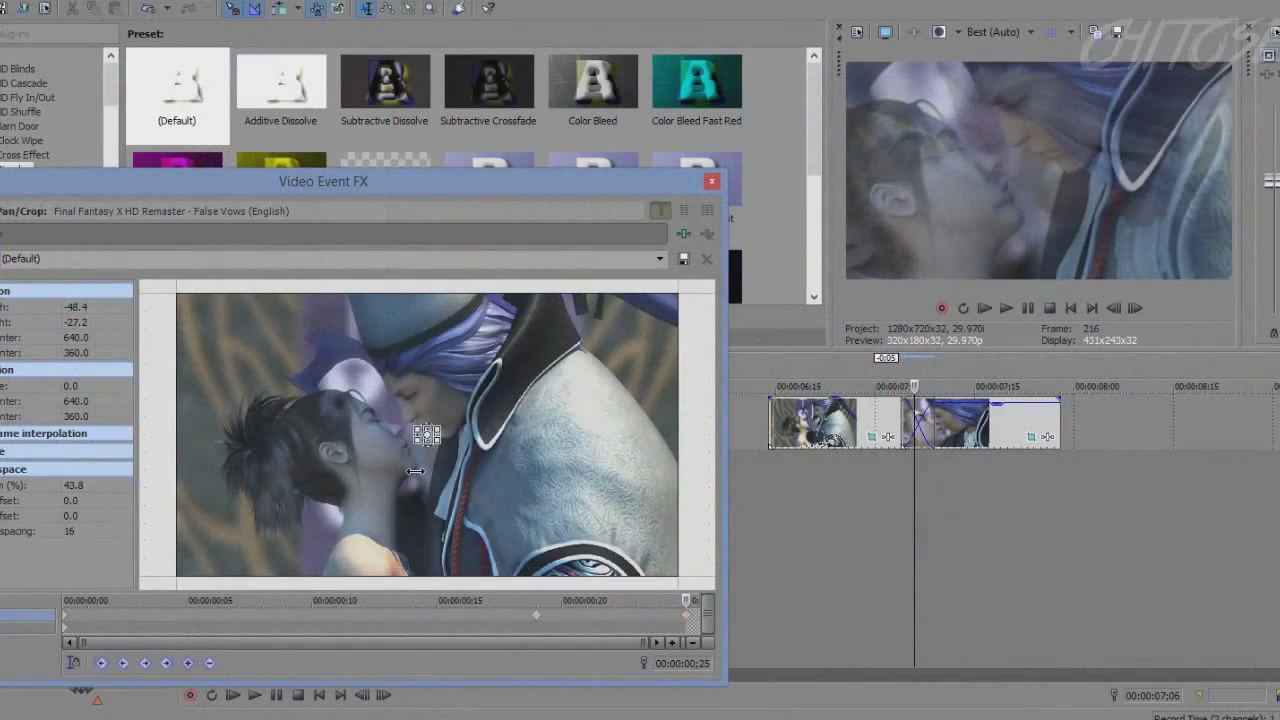
pyautogui.moveTo(415, 470); pyautogui.dragTo(490, 457)
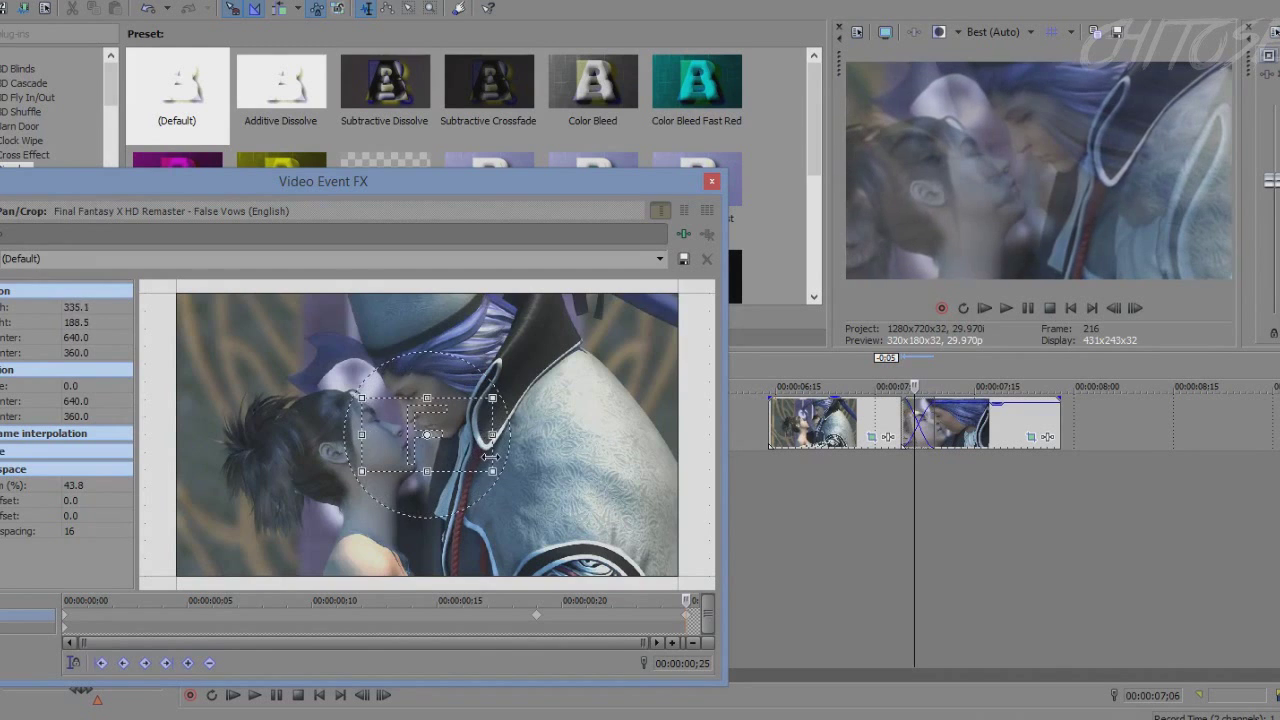
# - Step frame by frame through the second pair's crossfade from 00:00:07;02 to 00:00:07;06 to check the zoom
pyautogui.click(886, 480)
pyautogui.click(879, 484)
pyautogui.click(1136, 309)
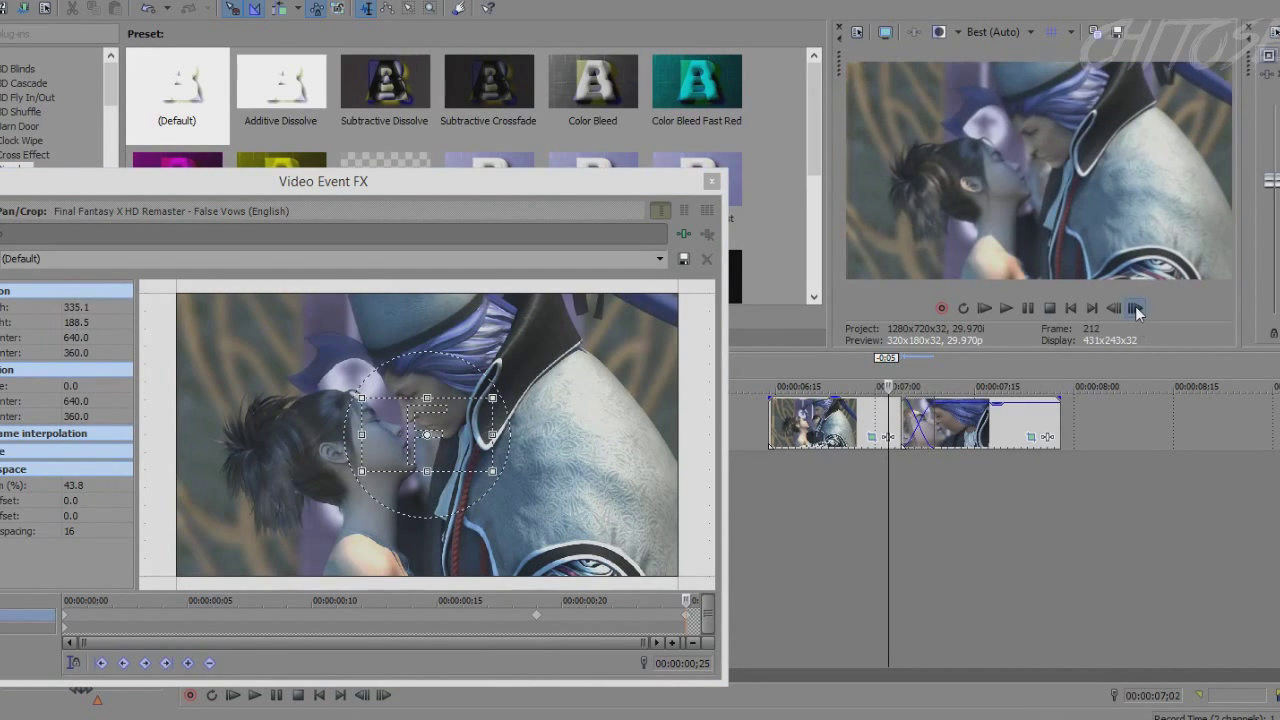
pyautogui.click(1137, 310)
pyautogui.click(1137, 310)
pyautogui.click(1137, 310)
pyautogui.click(1137, 310)
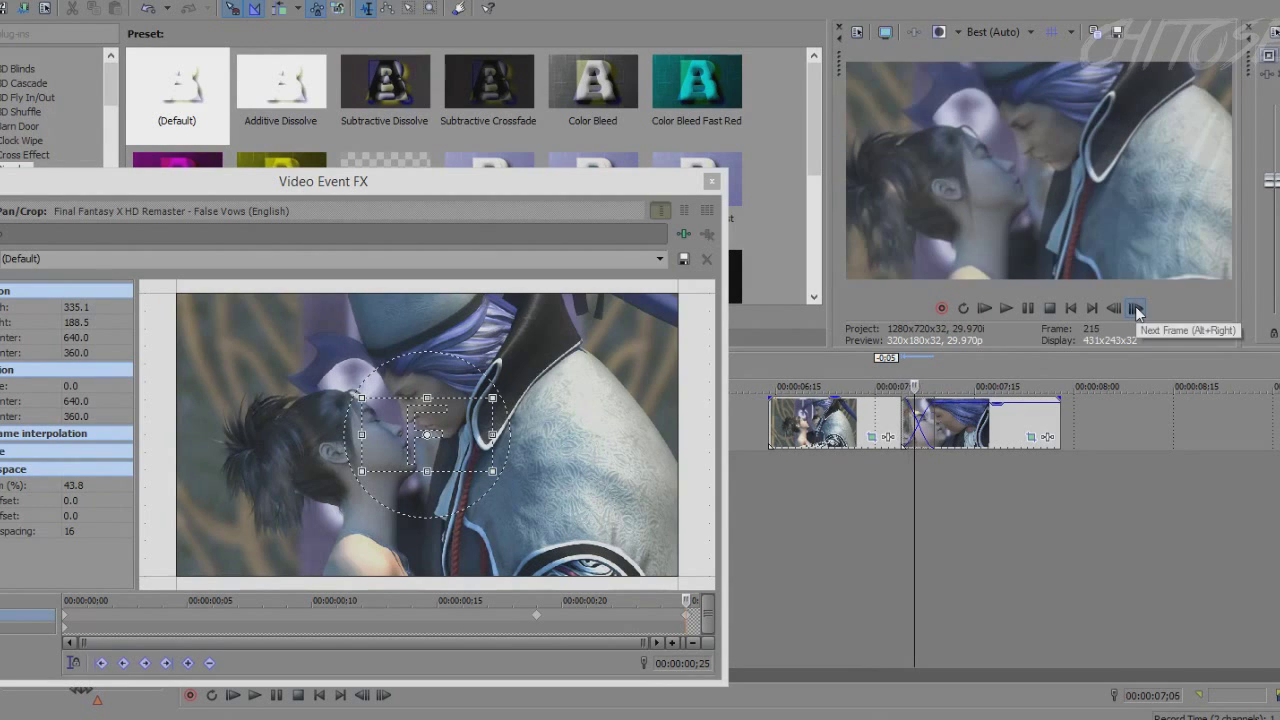
pyautogui.click(1137, 310)
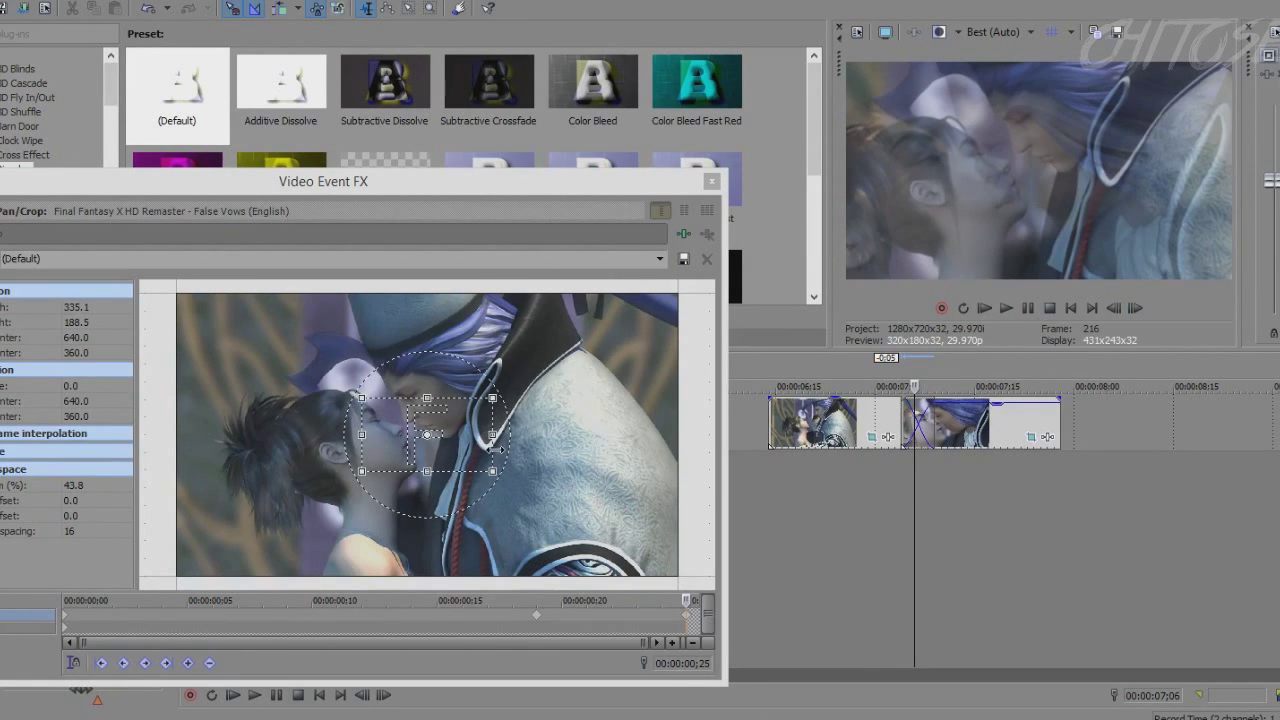
# - Tighten the first clip's last crop frame, check the crossfade around 00:00:07;07 frame by frame, and enlarge the crop frame slightly
pyautogui.moveTo(495, 447); pyautogui.dragTo(389, 406)
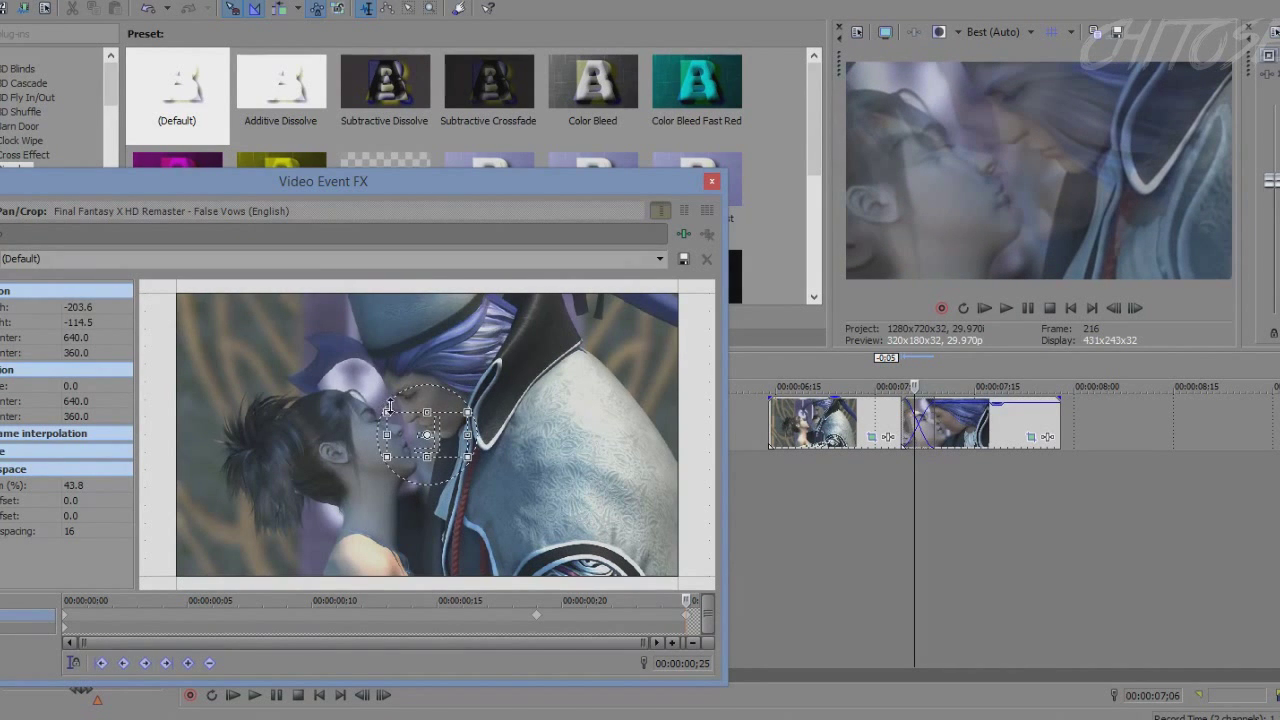
pyautogui.click(1136, 309)
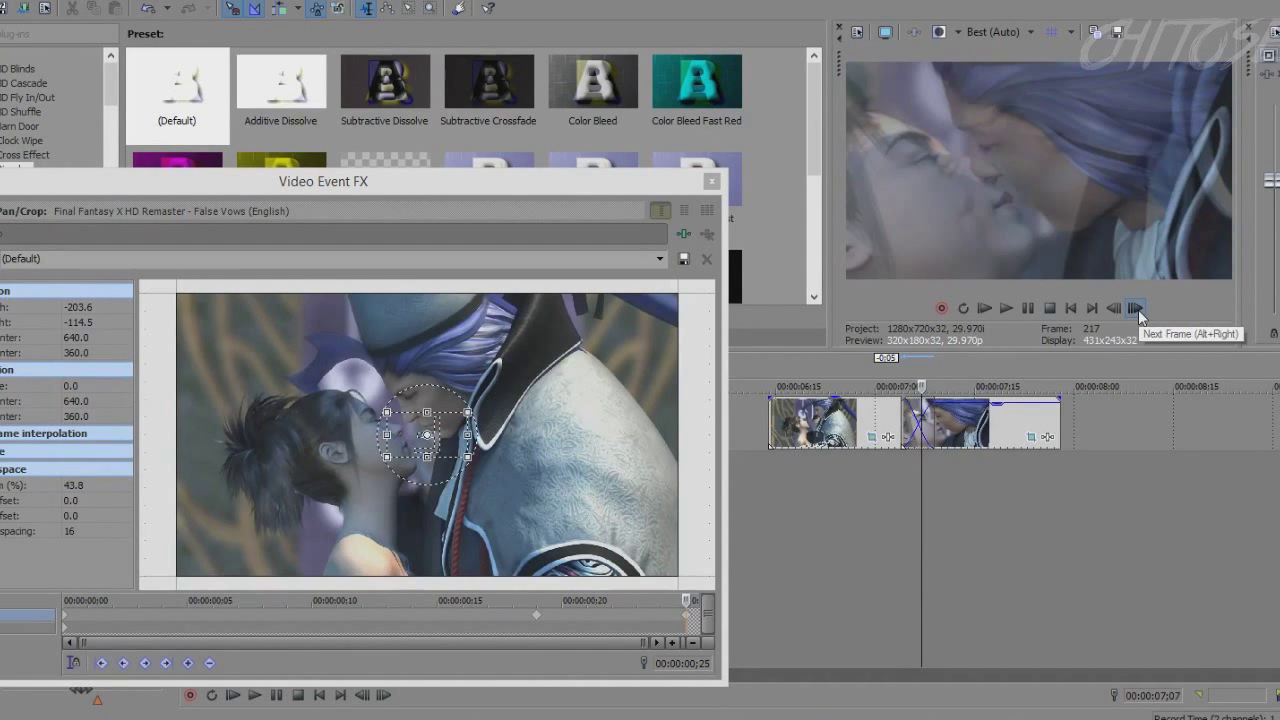
pyautogui.click(1136, 309)
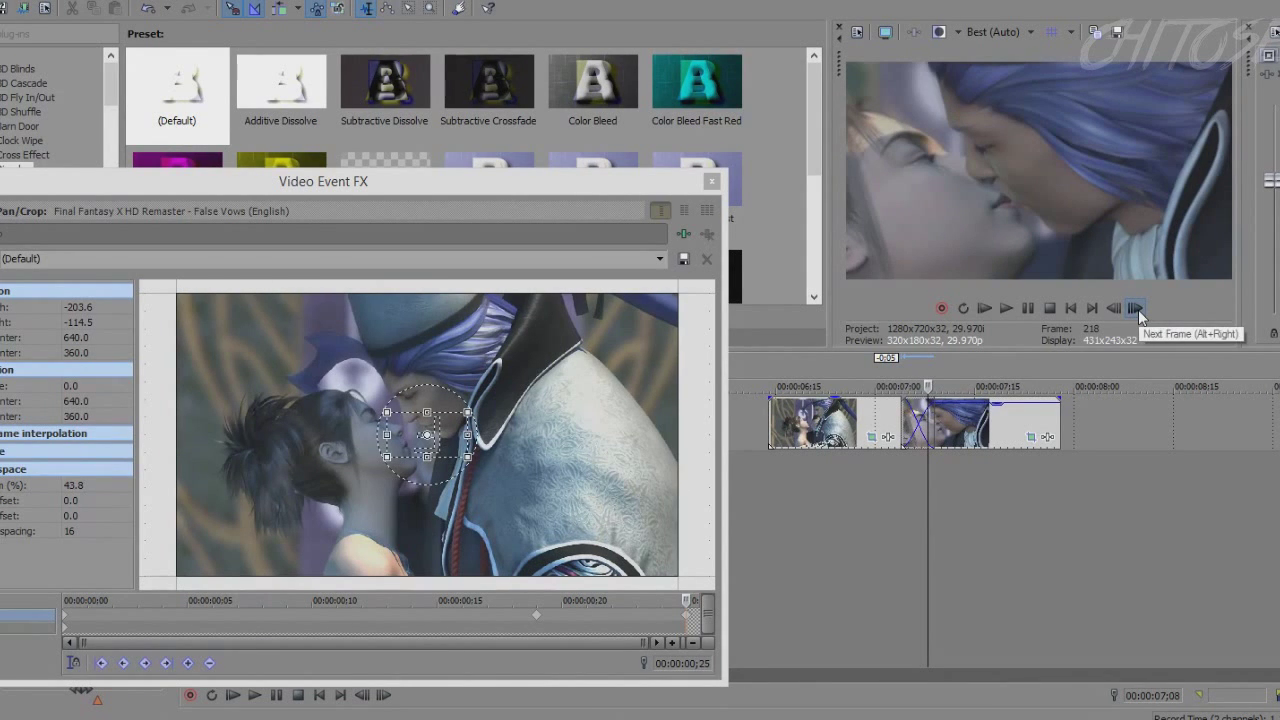
pyautogui.click(1112, 310)
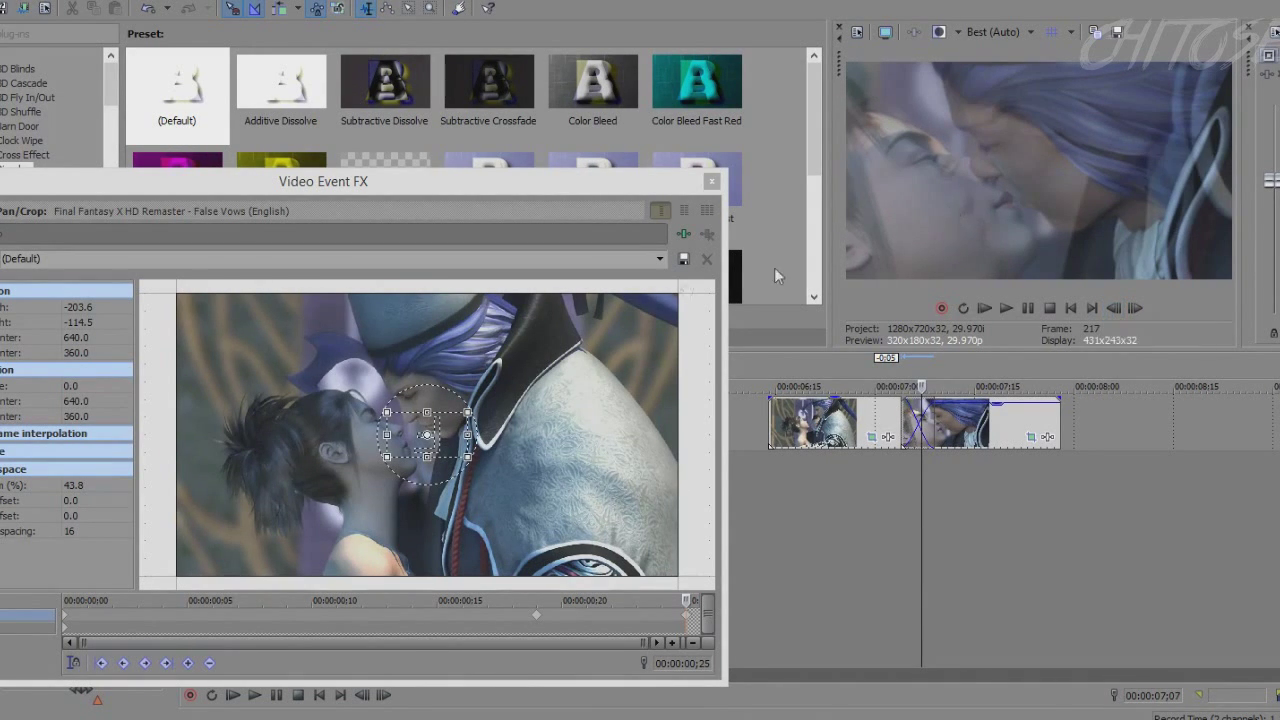
pyautogui.moveTo(464, 437); pyautogui.dragTo(485, 436)
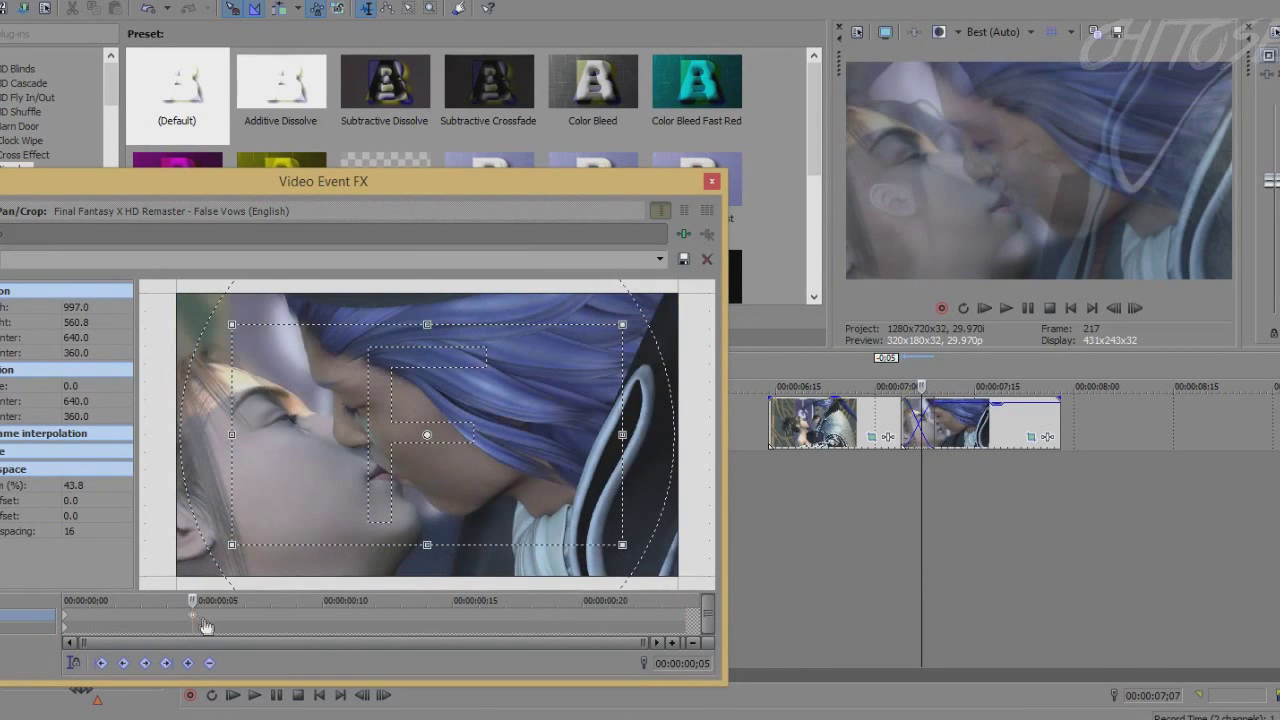
# - In the second clip's Pan/Crop settings, move the keyframe to 00:00:00;06 and resize its crop frame to about 1,133.9 × 637.8
pyautogui.moveTo(205, 625); pyautogui.dragTo(217, 630)
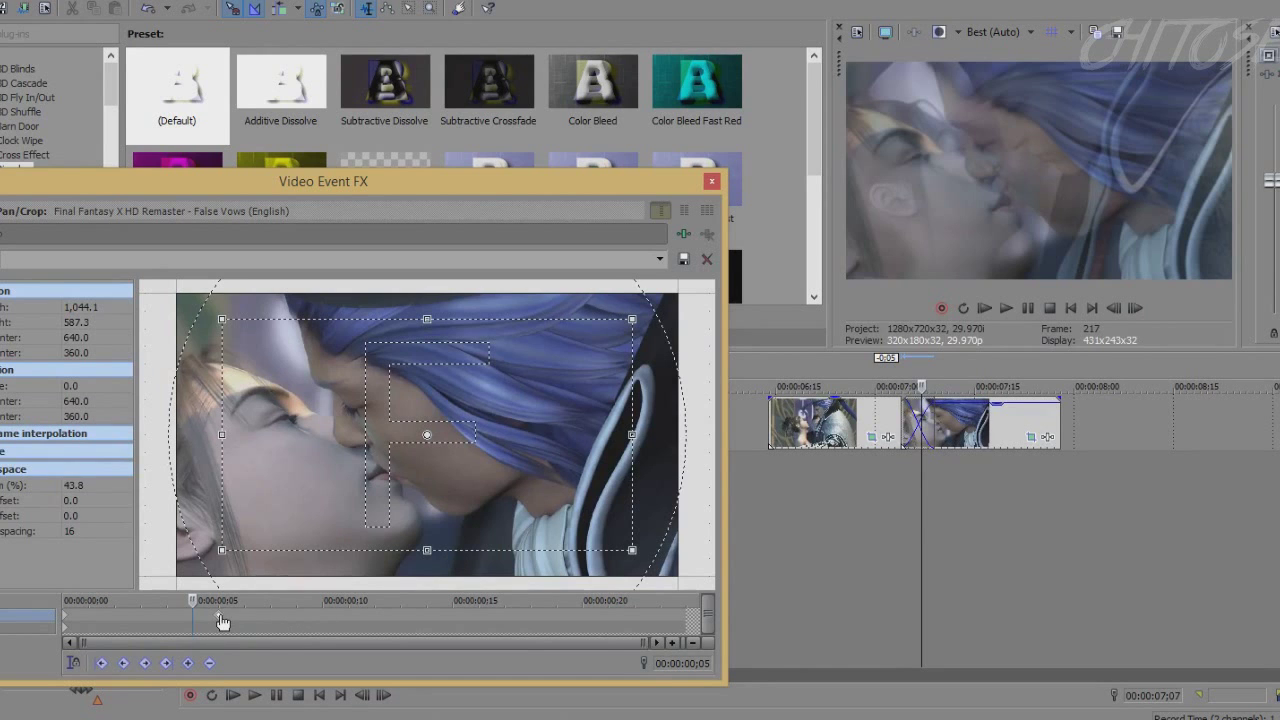
pyautogui.click(222, 622)
pyautogui.moveTo(621, 456); pyautogui.dragTo(649, 468)
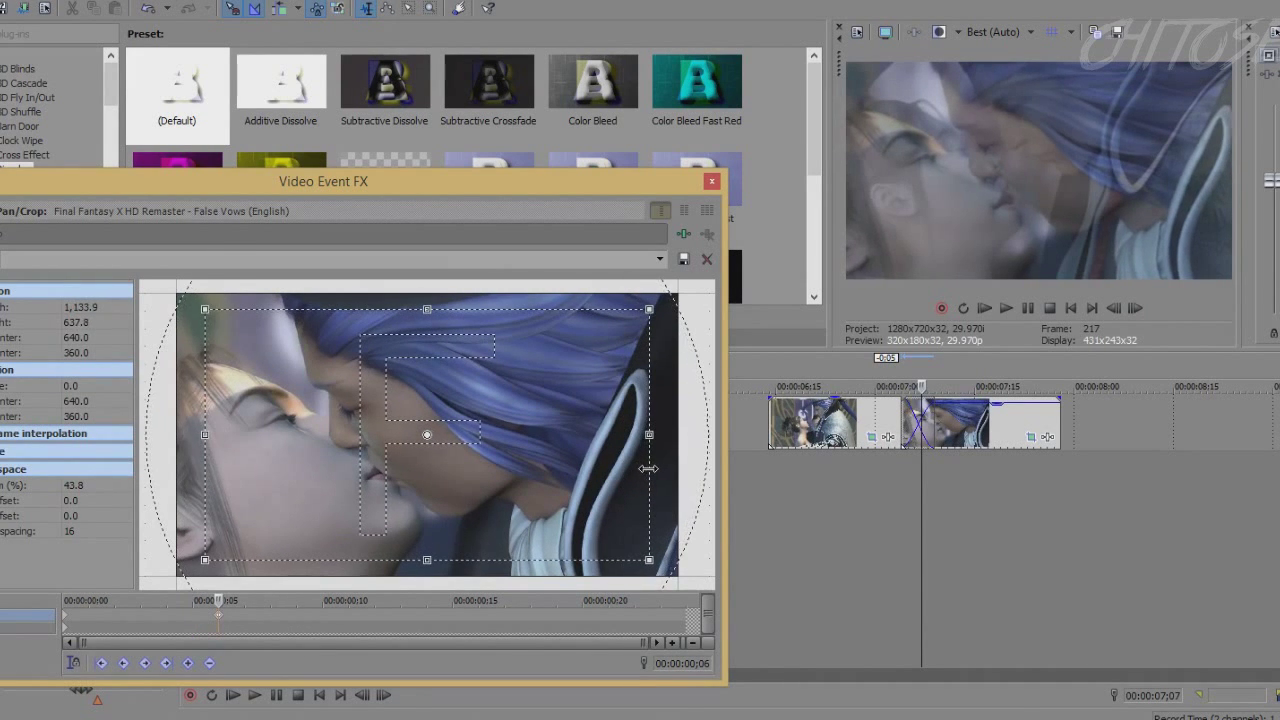
pyautogui.click(711, 181)
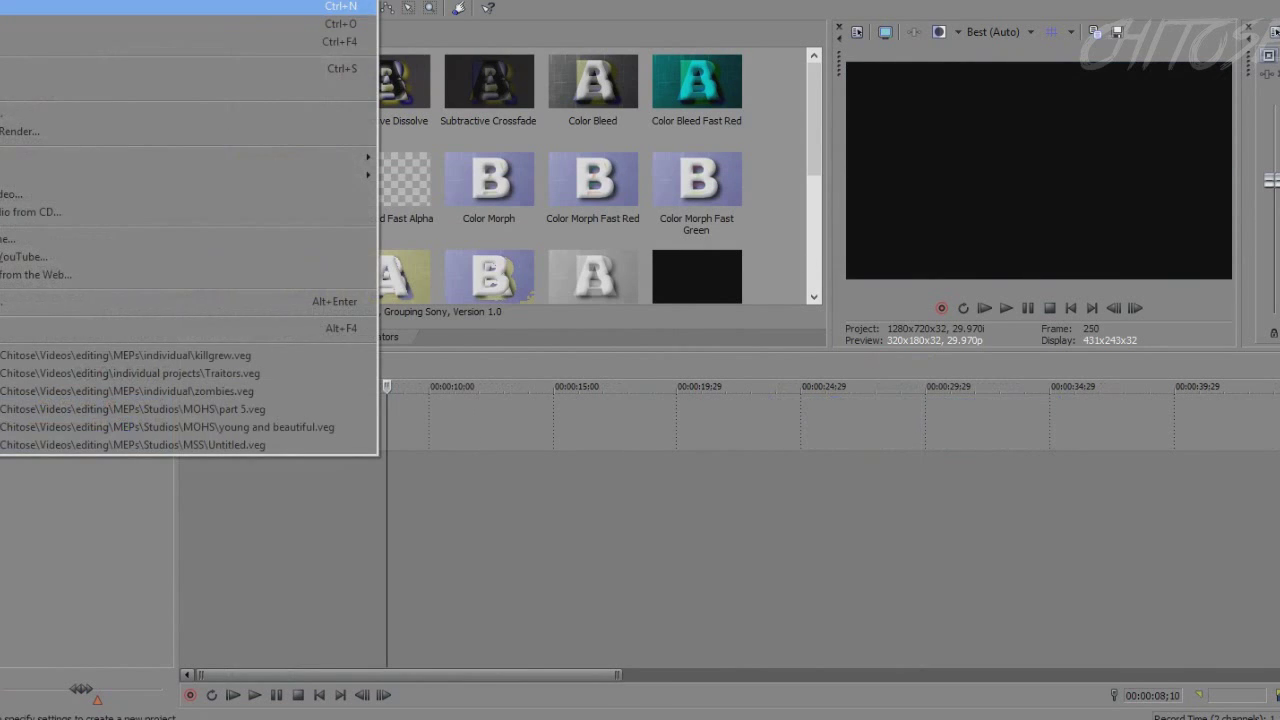
# - Bring another video clip into the timeline and position it to start at about 00:00:11;17
pyautogui.click(12, 24)
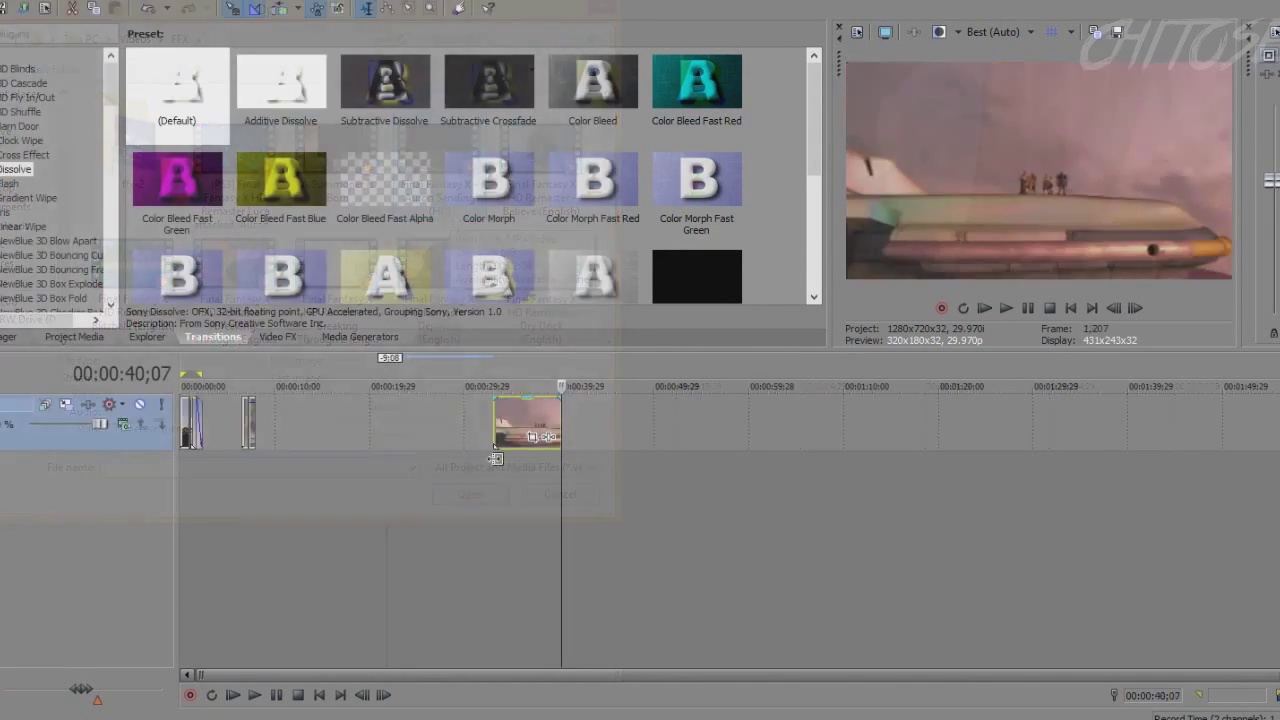
pyautogui.moveTo(492, 460); pyautogui.dragTo(297, 434)
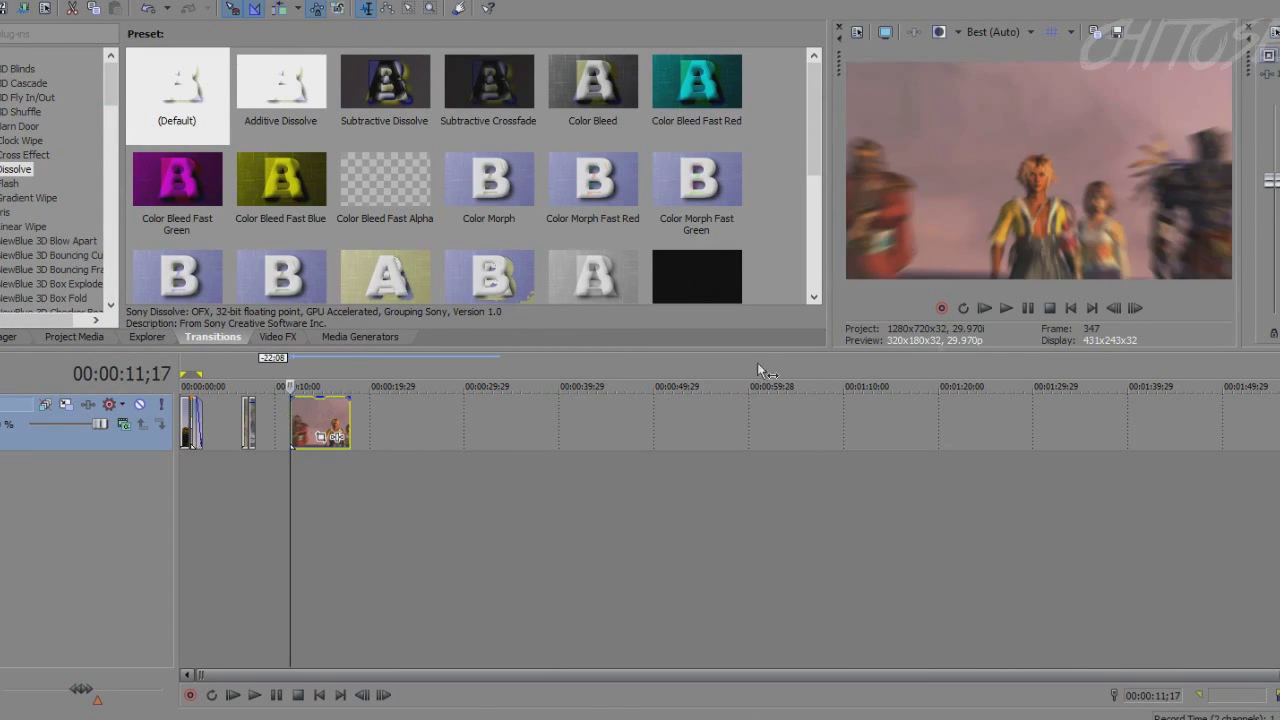
# - Find the close-up of the eyes in the new clip, split it at 00:00:12;00 and delete the part after the cut
pyautogui.click(1025, 309)
pyautogui.scroll(5, 749, 449)
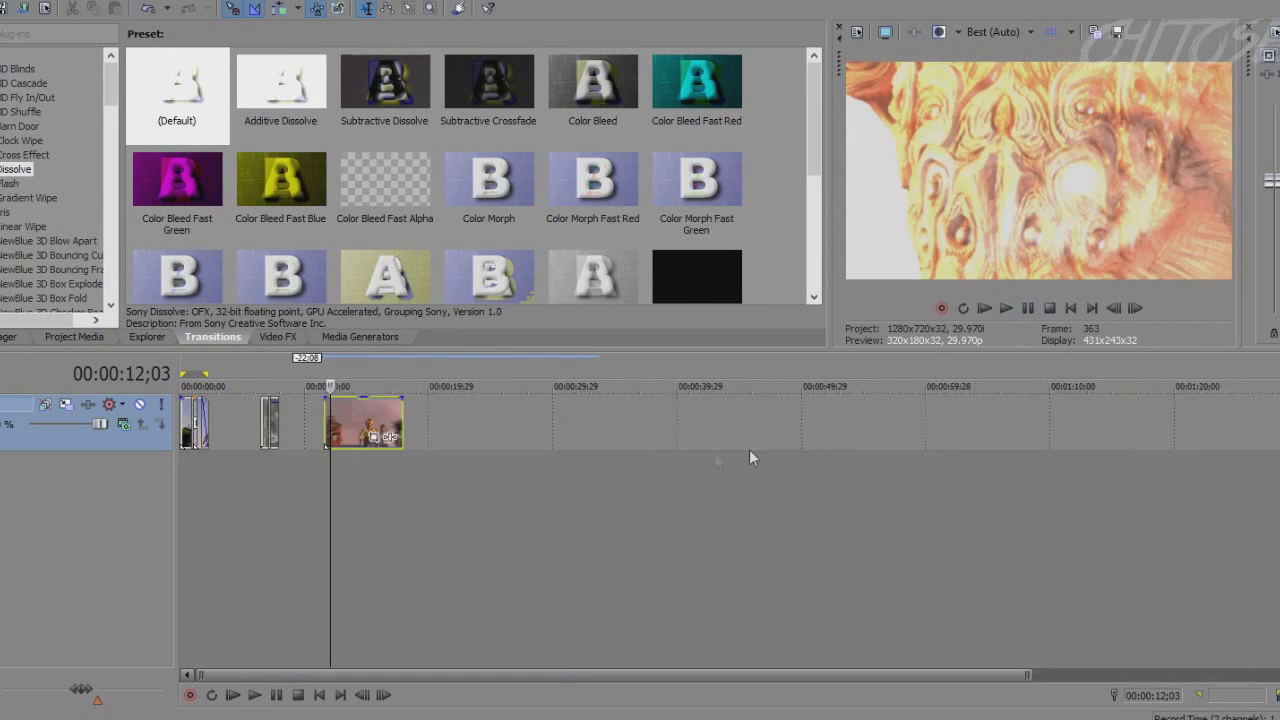
pyautogui.click(1125, 310)
pyautogui.click(1122, 310)
pyautogui.click(1122, 310)
pyautogui.click(1122, 310)
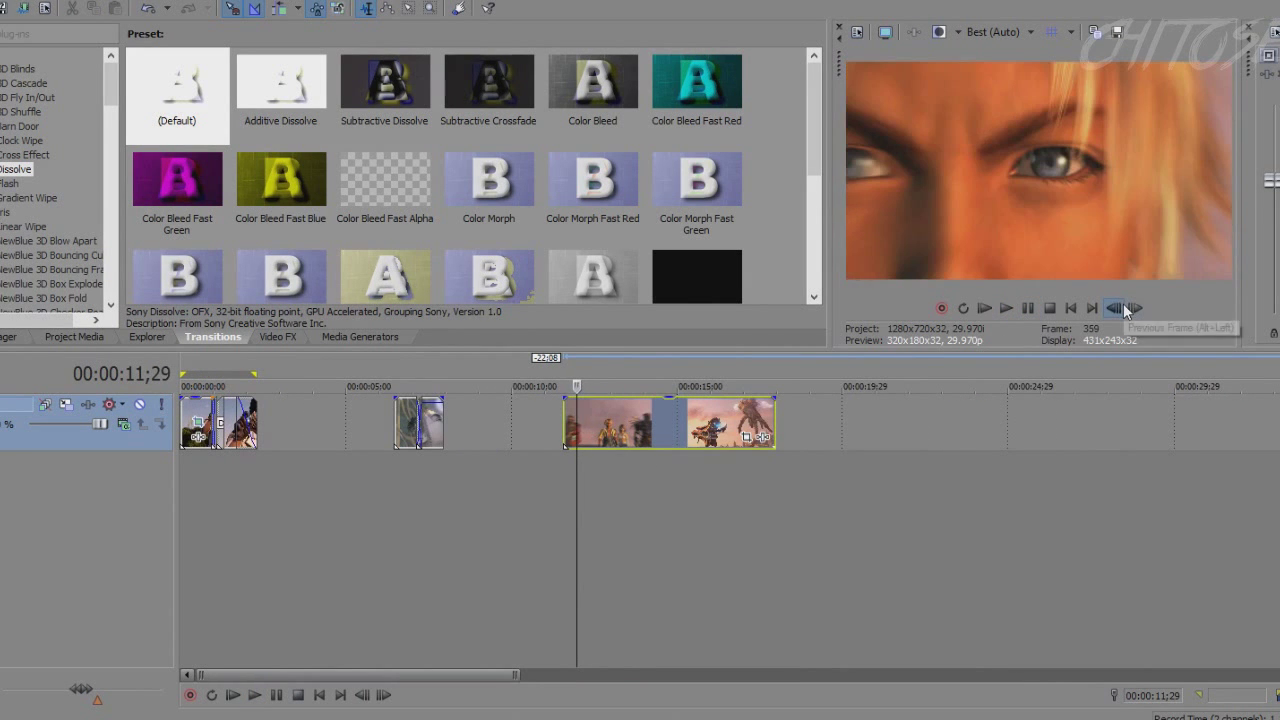
pyautogui.click(578, 419)
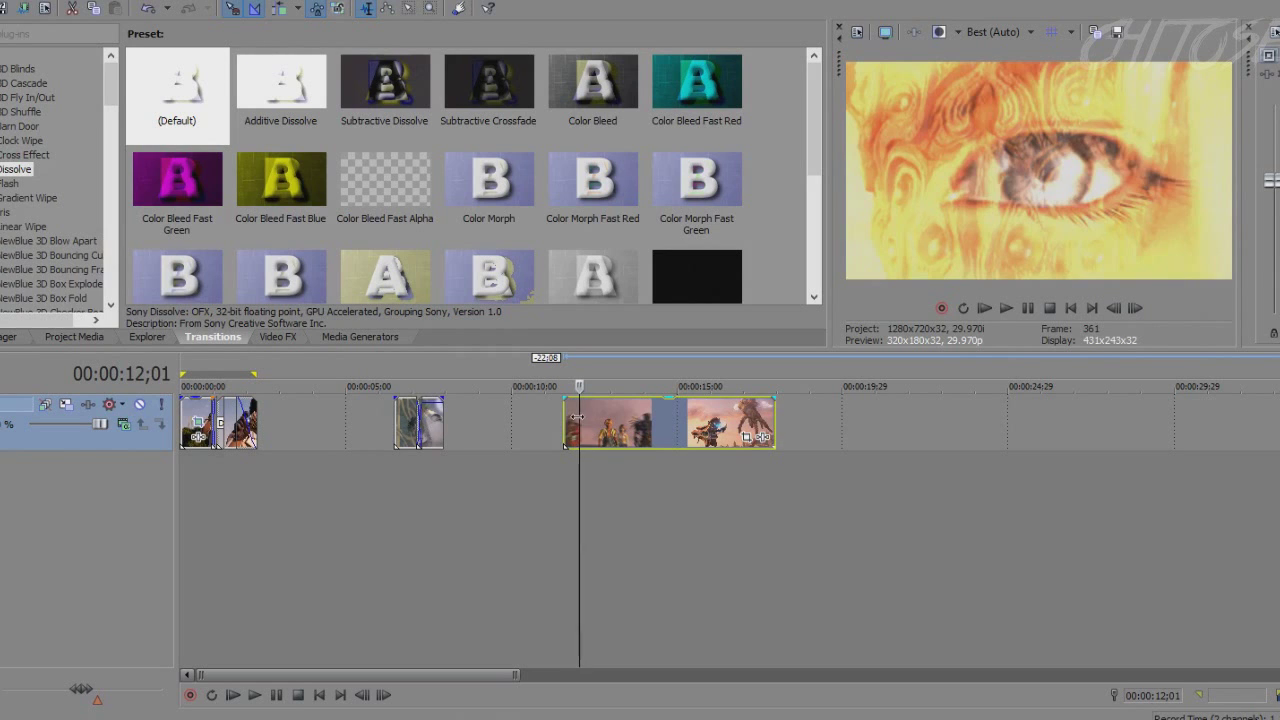
pyautogui.moveTo(572, 415); pyautogui.dragTo(577, 415)
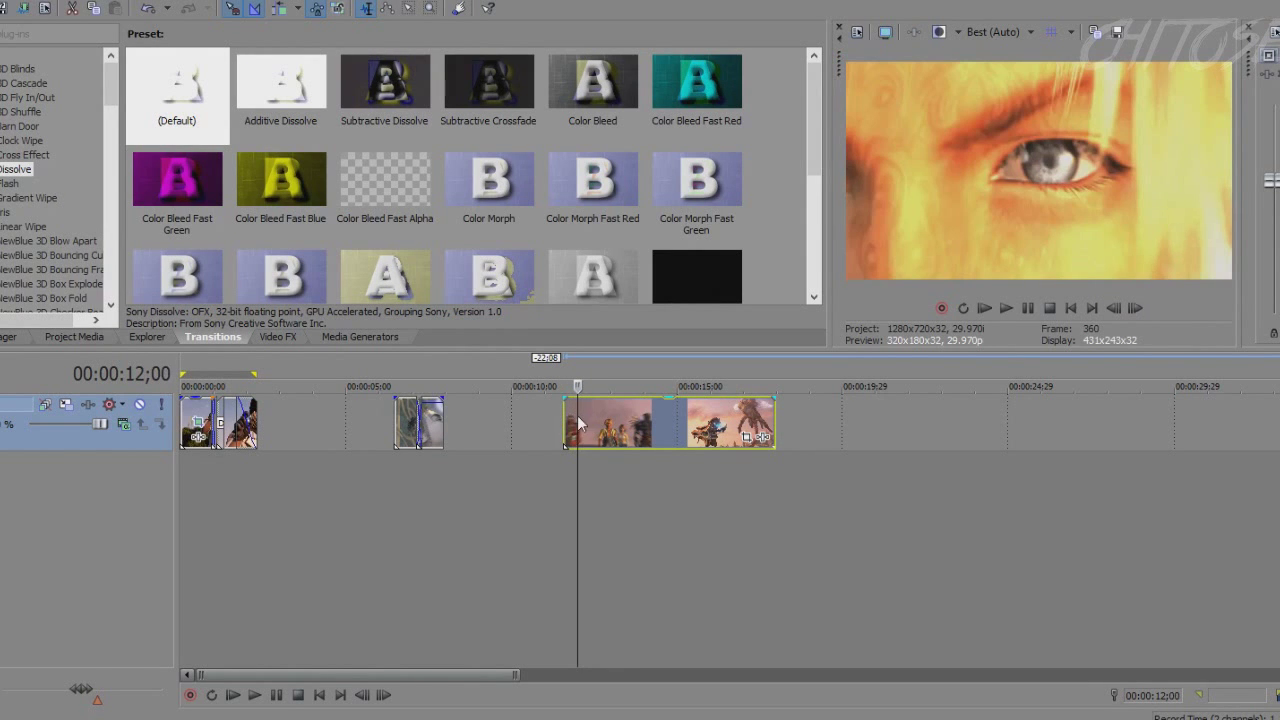
pyautogui.rightClick(620, 438)
pyautogui.click(654, 340)
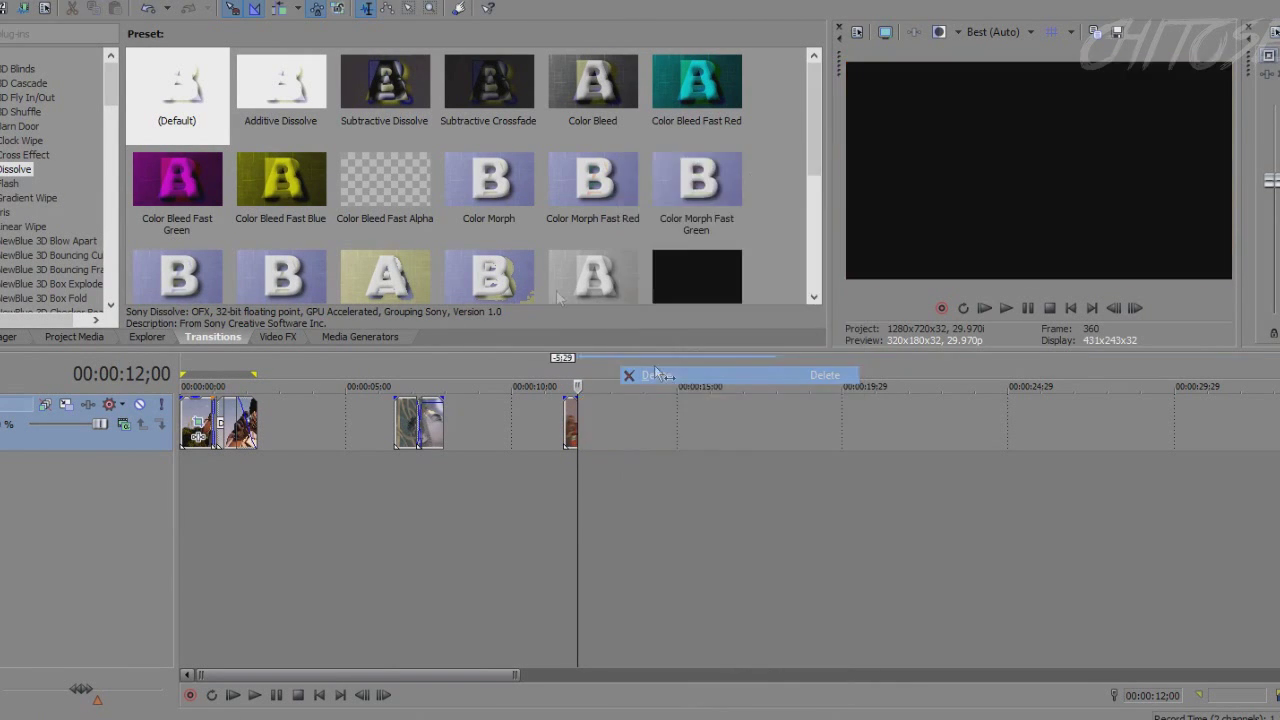
# - Add the video "Trix Plays Final Fantasy X (HD) - 39 - [Bevelle Temple] (HD)" at 00:00:12;00 and delete its audio track
pyautogui.click(2, 2)
pyautogui.click(10, 23)
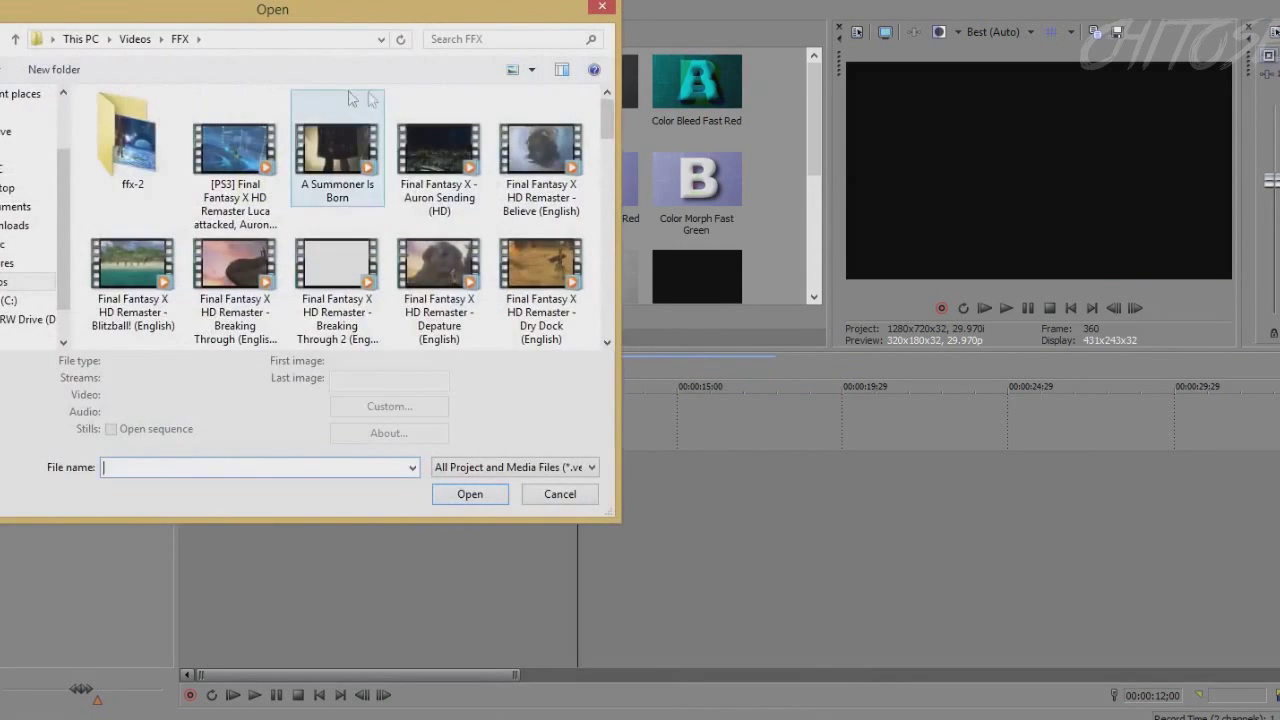
pyautogui.moveTo(606, 128); pyautogui.dragTo(582, 323)
pyautogui.click(336, 275)
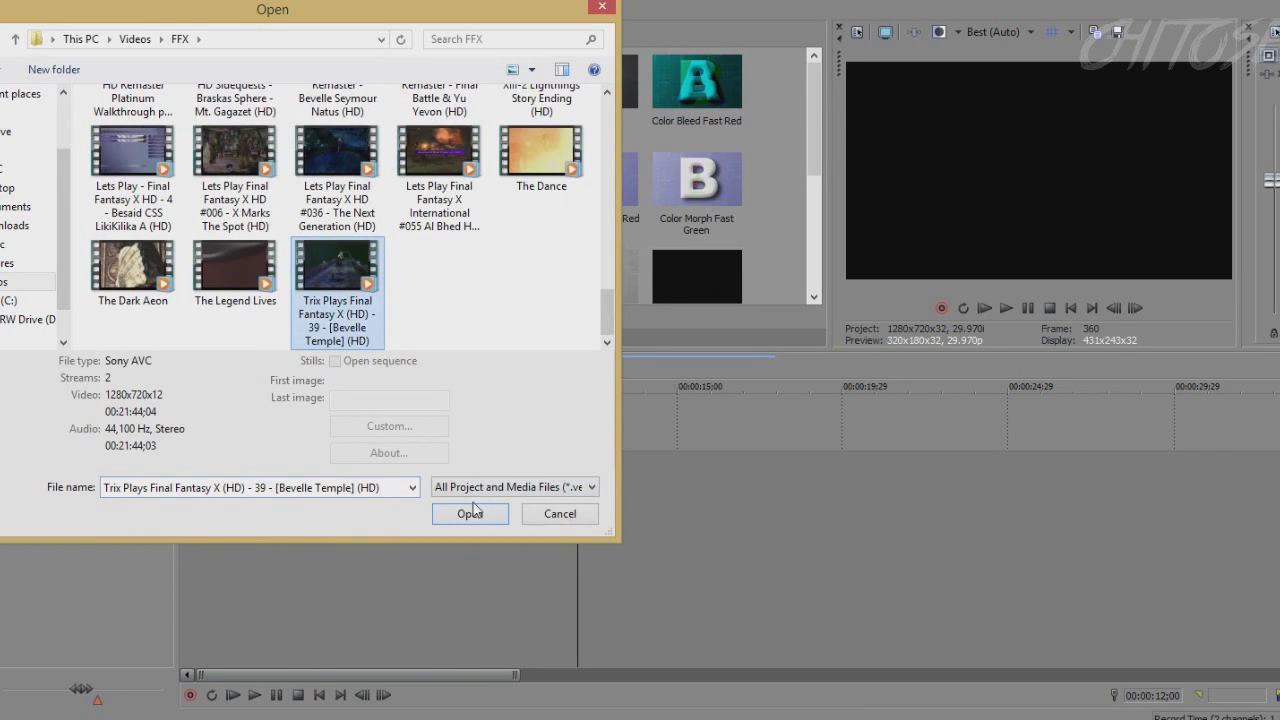
pyautogui.click(470, 494)
pyautogui.rightClick(522, 495)
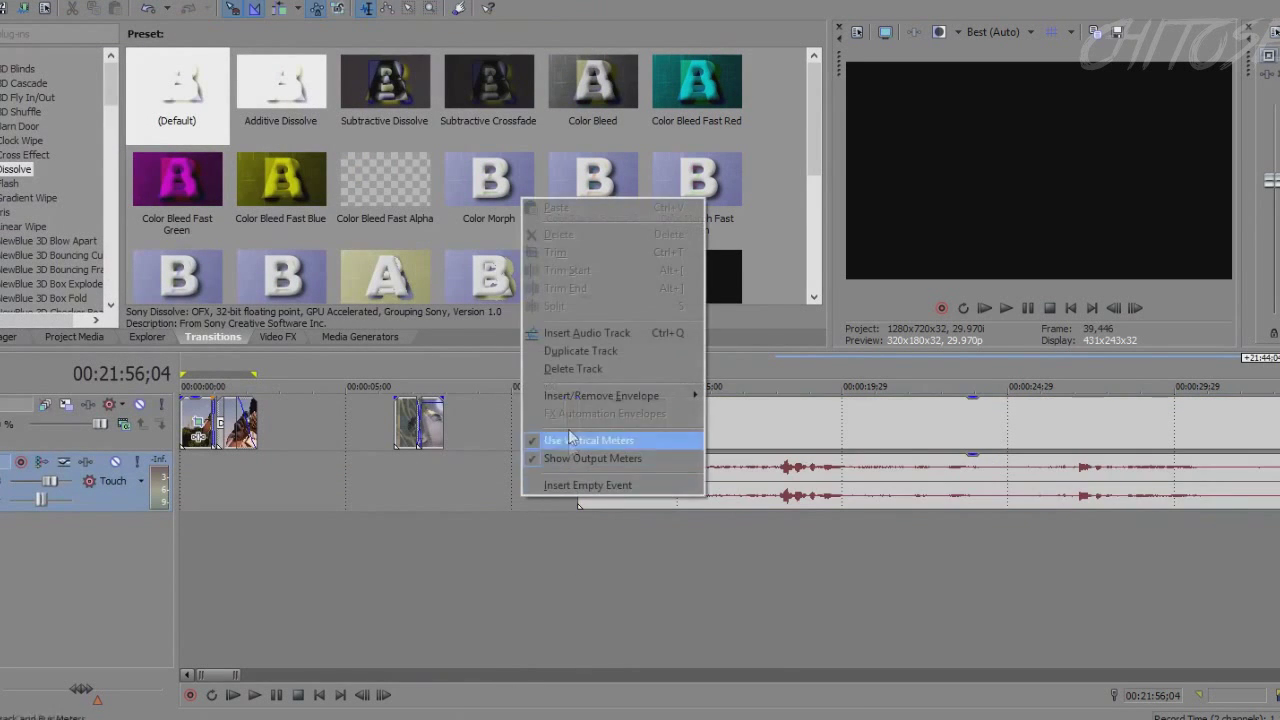
pyautogui.click(600, 369)
# - Split the long Bevelle Temple video at 00:19:29;05 and delete the part before the cut
pyautogui.click(744, 425)
pyautogui.scroll(-2, 744, 420)
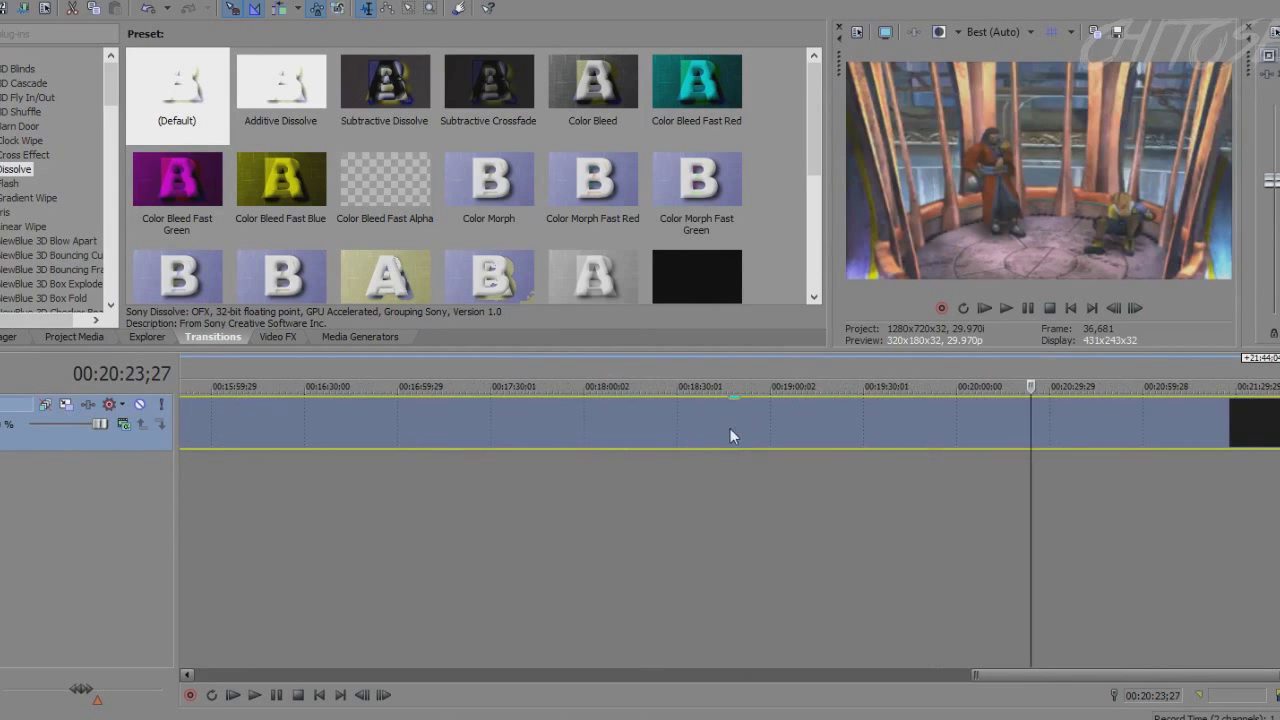
pyautogui.click(883, 442)
pyautogui.scroll(-2, 880, 444)
pyautogui.moveTo(1103, 418)
pyautogui.mouseDown()
pyautogui.moveTo(1060, 418)
pyautogui.moveTo(1089, 427)
pyautogui.mouseUp()
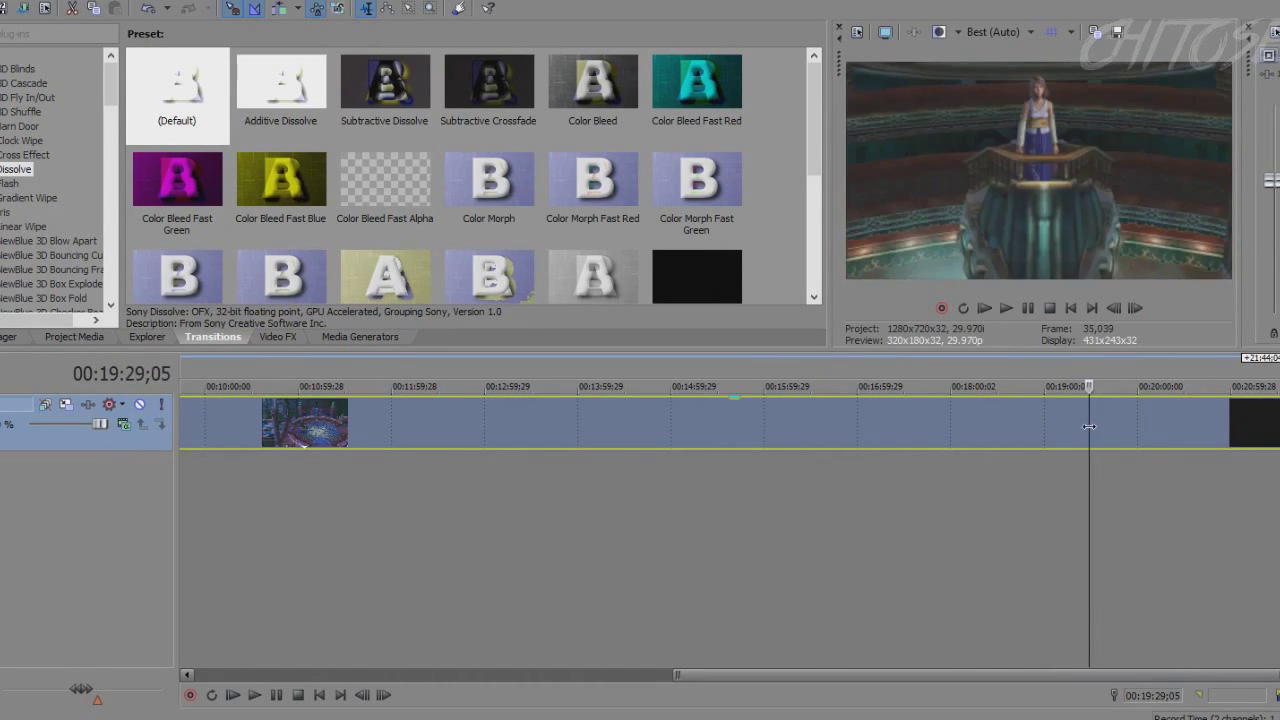
pyautogui.press('s')
pyautogui.rightClick(1048, 446)
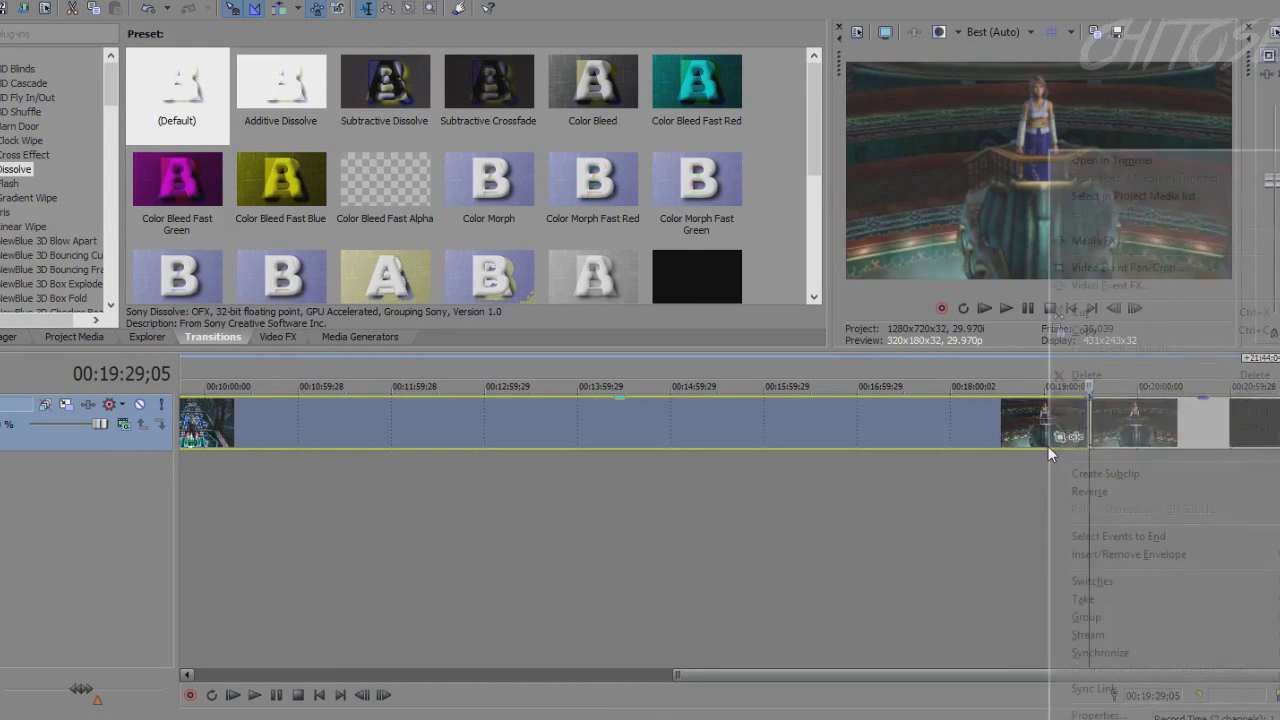
pyautogui.click(1086, 375)
# - Move the remaining Bevelle Temple video to 00:00:12;00, directly after the short eye close-up clip
pyautogui.moveTo(1120, 430); pyautogui.dragTo(252, 422)
pyautogui.click(206, 424)
pyautogui.scroll(10, 272, 444)
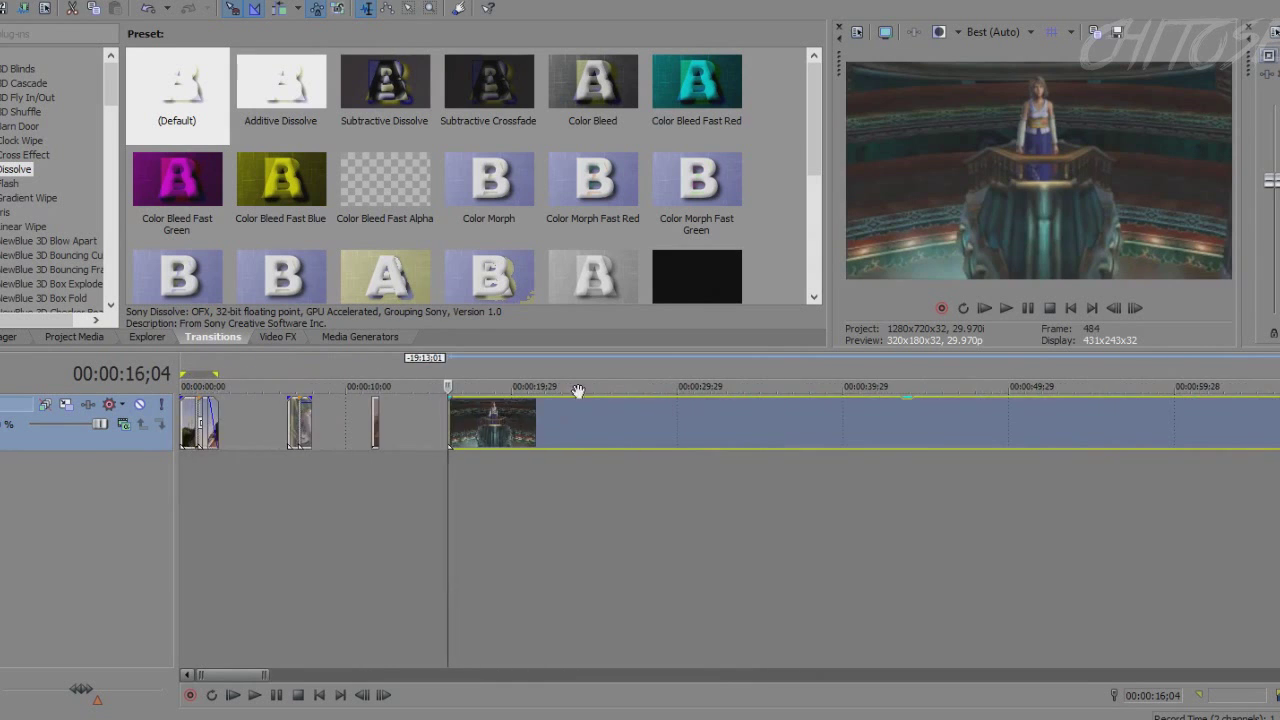
pyautogui.moveTo(779, 443); pyautogui.dragTo(372, 443)
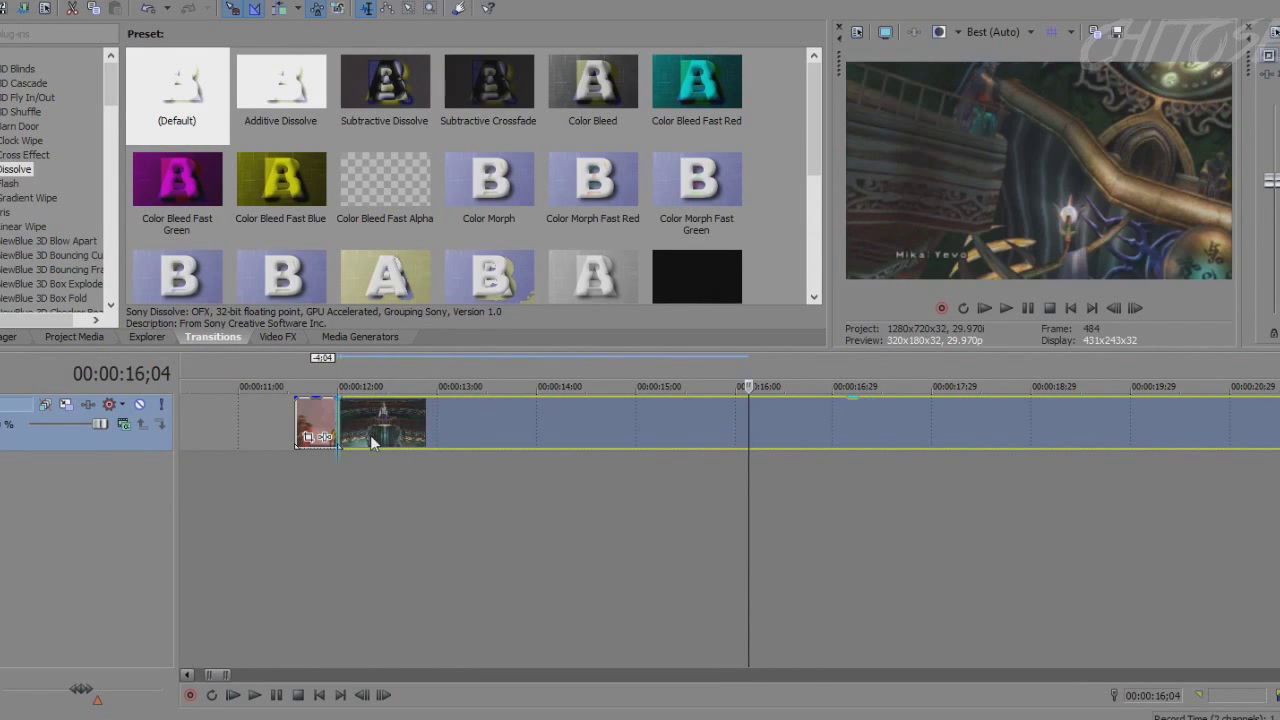
# - Overlap the Bevelle Temple video with the end of the preceding clip to create a 5-frame crossfade
pyautogui.click(330, 497)
pyautogui.scroll(4, 550, 470)
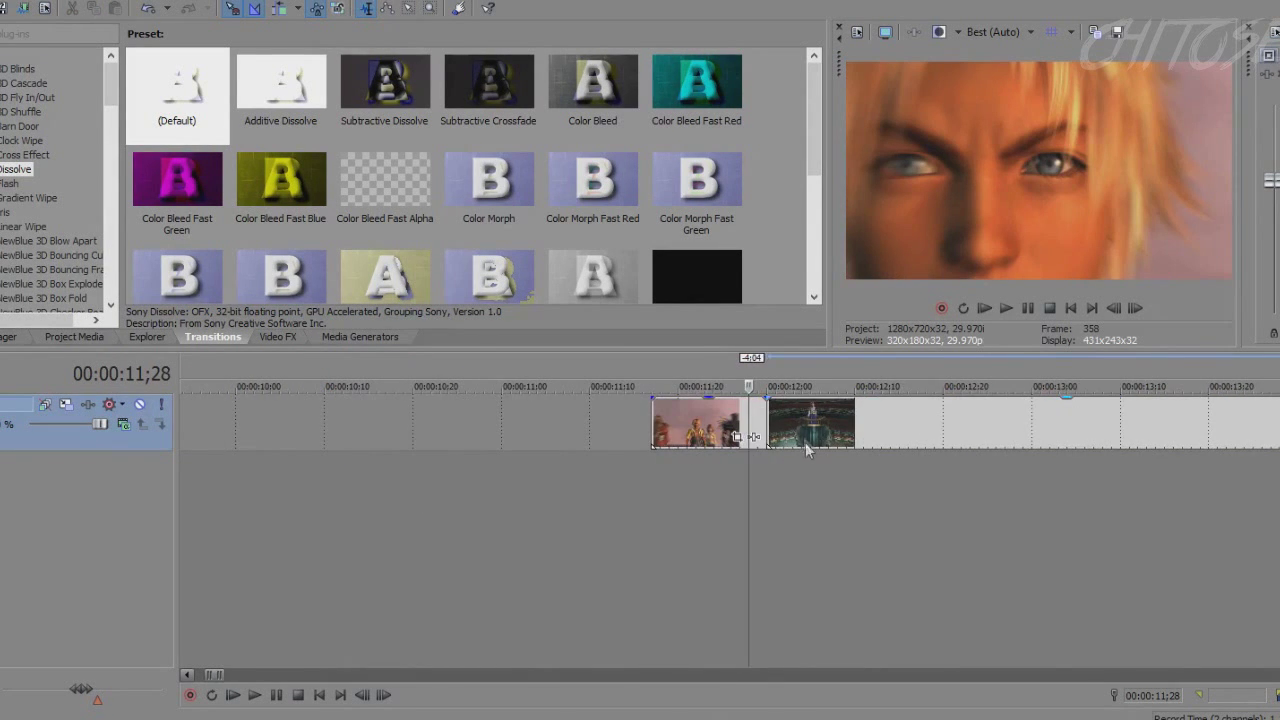
pyautogui.moveTo(808, 450); pyautogui.dragTo(762, 428)
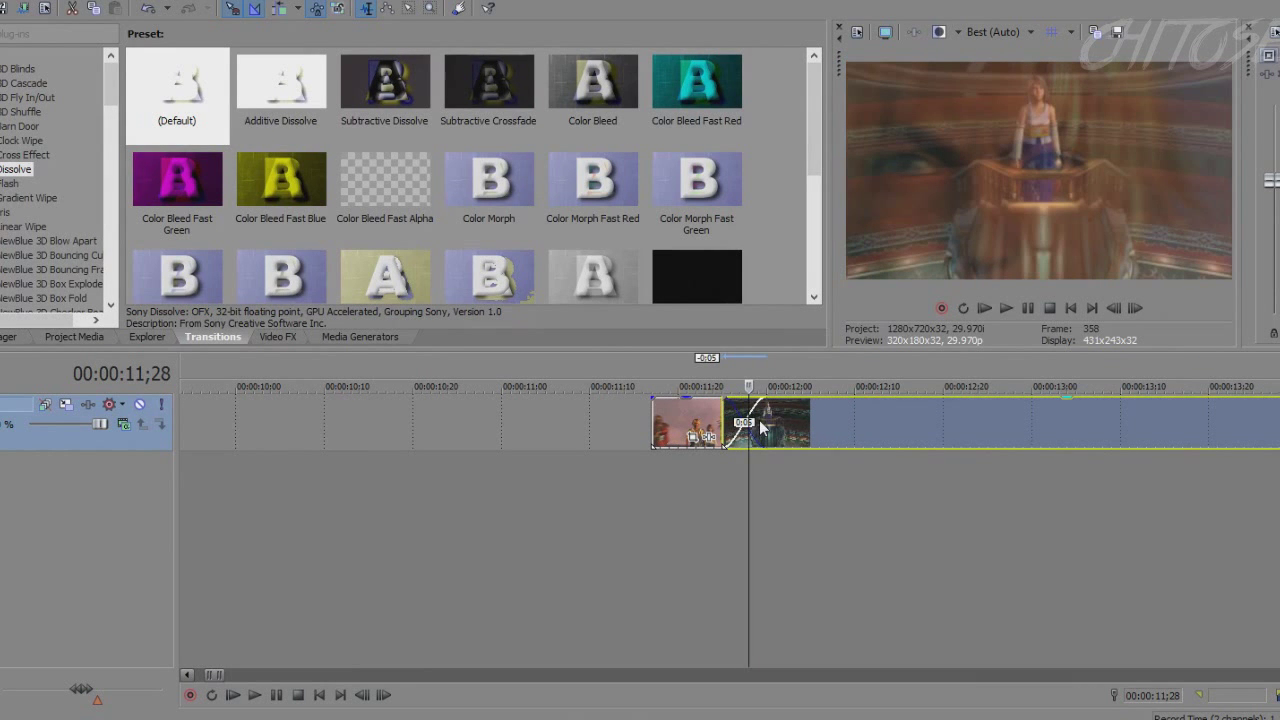
# - Play through the new crossfade, split the second clip at 00:00:12;11 and delete the part after the cut
pyautogui.click(669, 517)
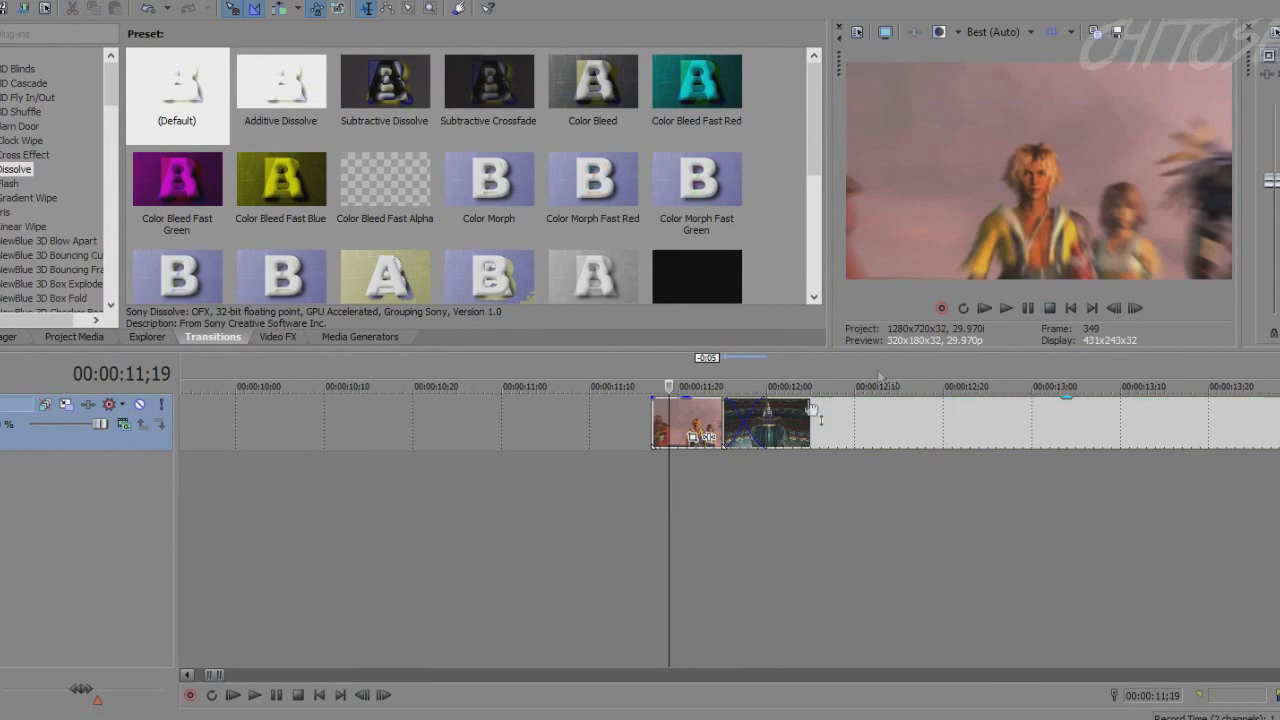
pyautogui.click(1011, 309)
pyautogui.click(893, 420)
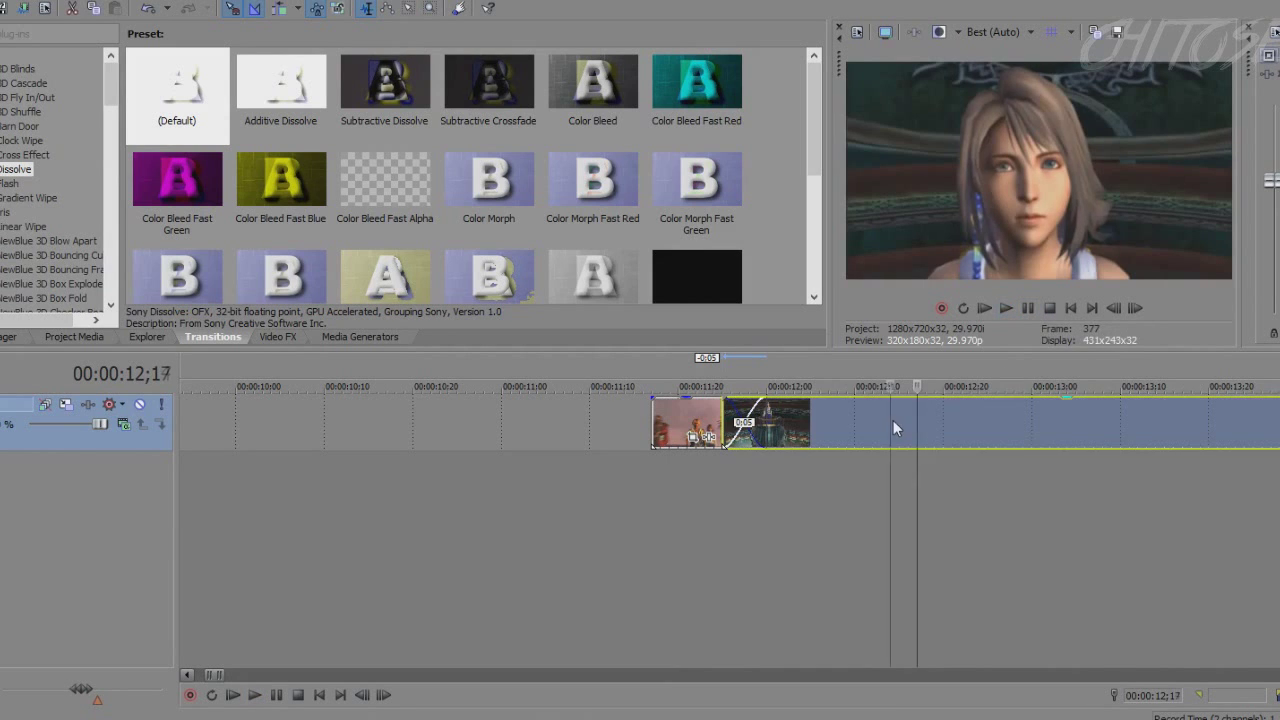
pyautogui.click(855, 418)
pyautogui.click(848, 416)
pyautogui.click(854, 415)
pyautogui.click(860, 414)
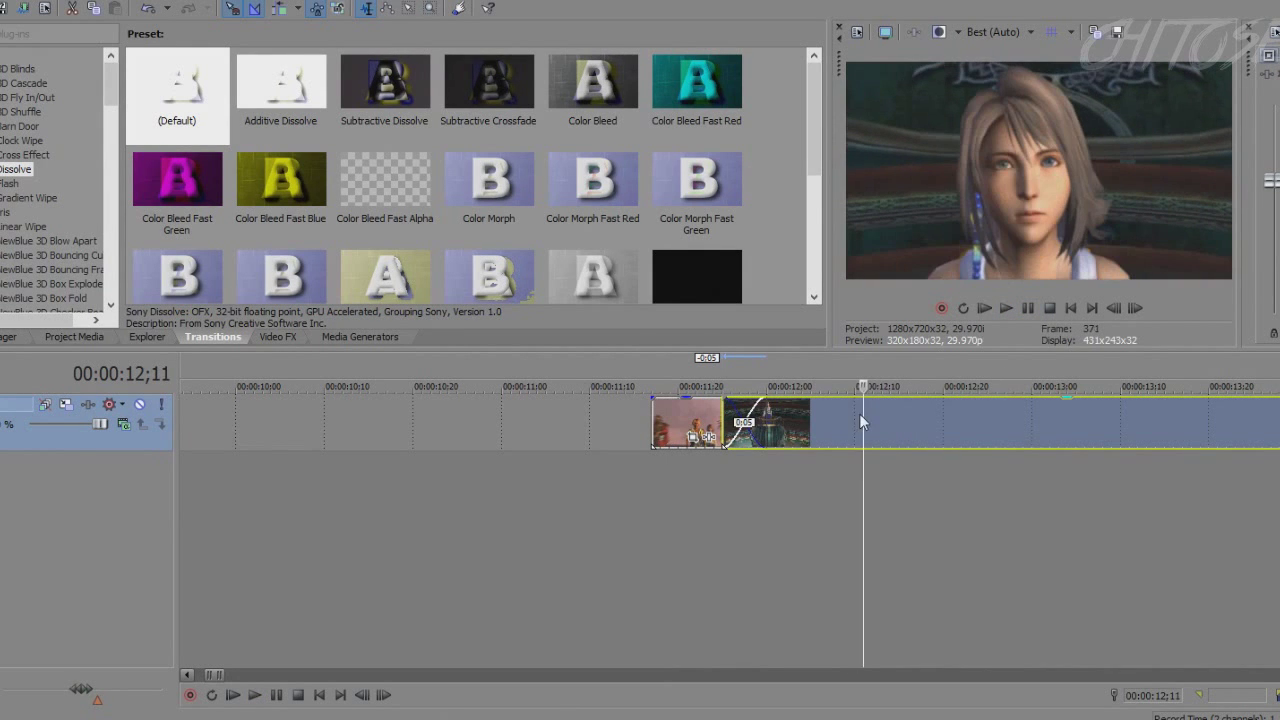
pyautogui.press('s')
pyautogui.rightClick(892, 428)
pyautogui.click(918, 377)
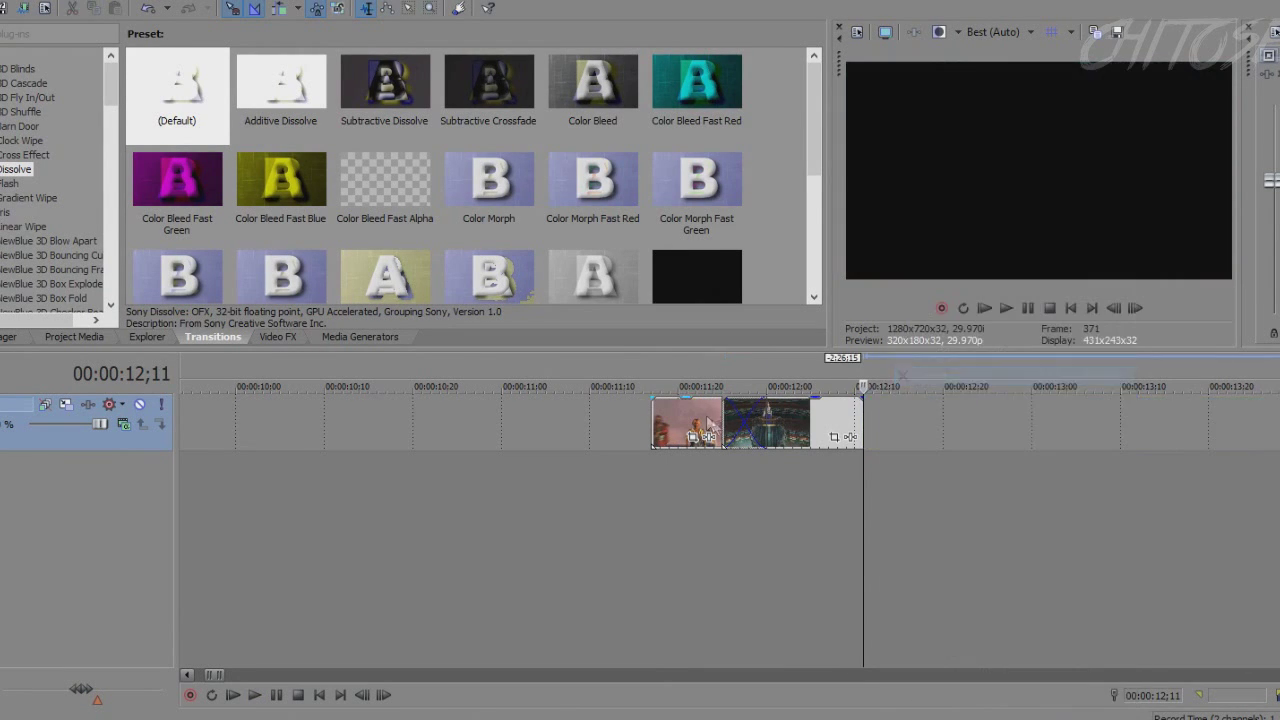
# - Add a Pan/Crop keyframe at the end of the eye close-up clip, shrinking its crop frame to 928.5 by 522.3
pyautogui.click(707, 424)
pyautogui.click(693, 437)
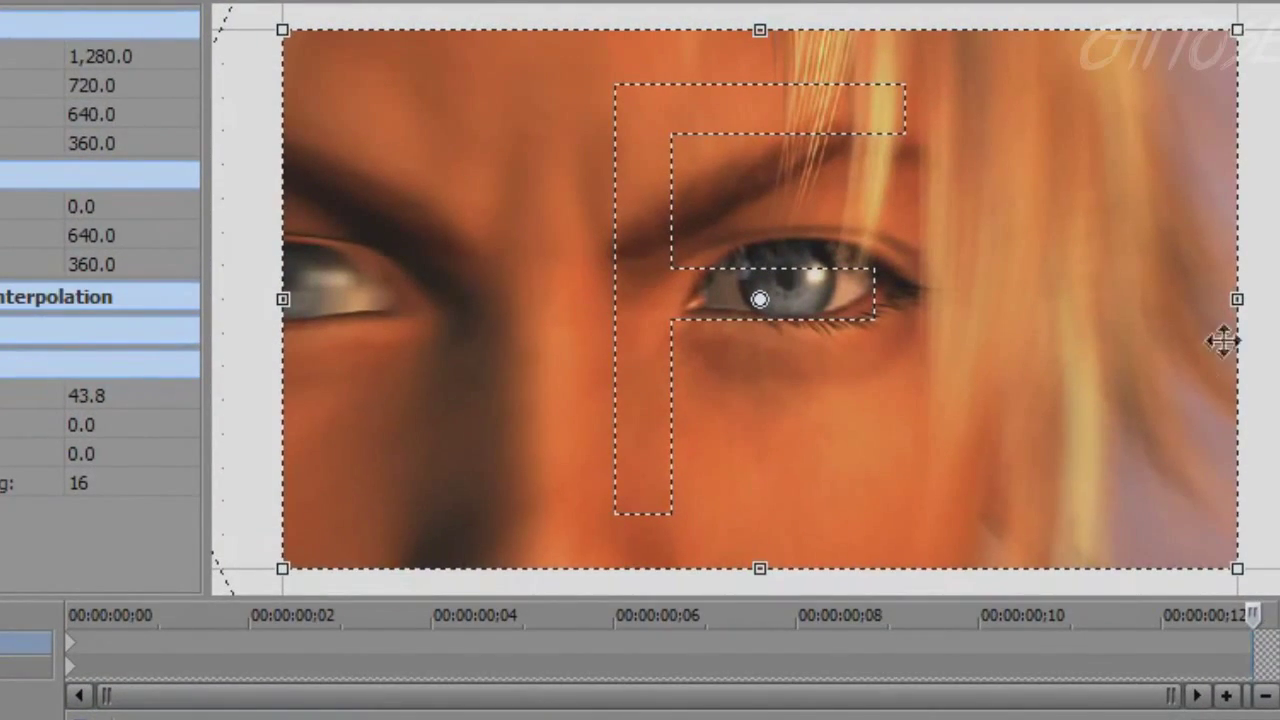
pyautogui.moveTo(1238, 340); pyautogui.dragTo(1106, 320)
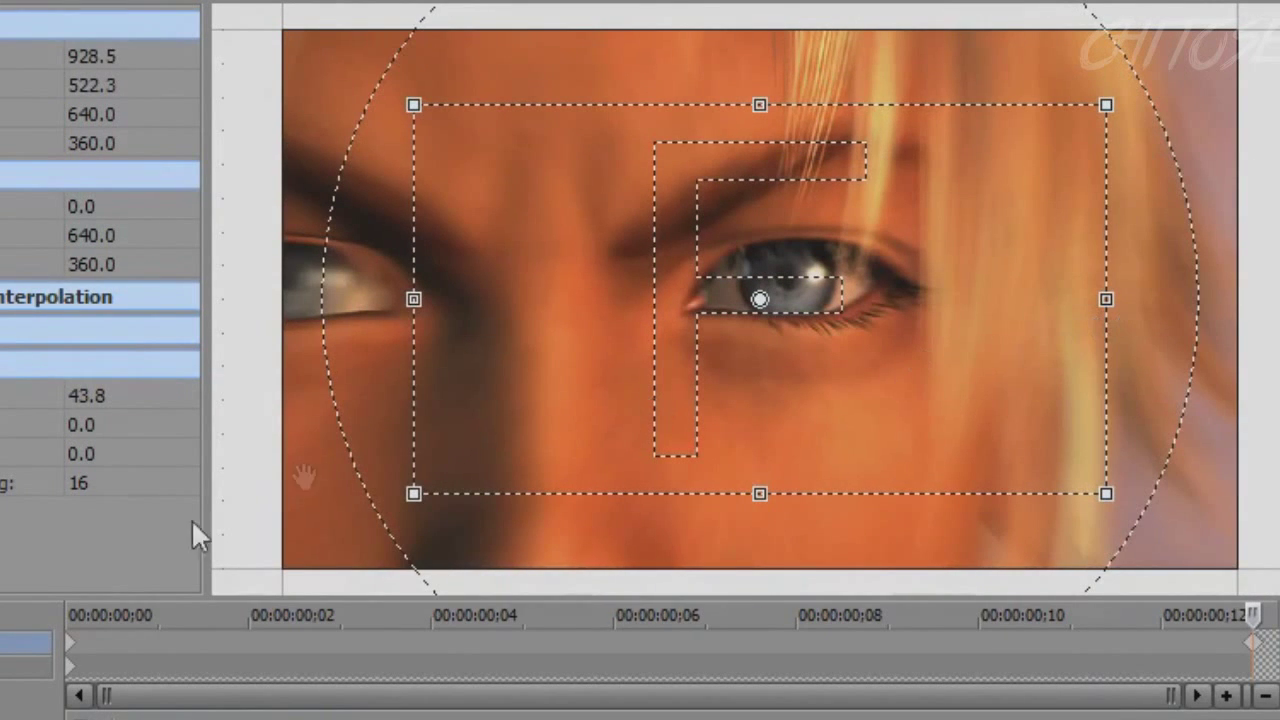
pyautogui.click(1164, 636)
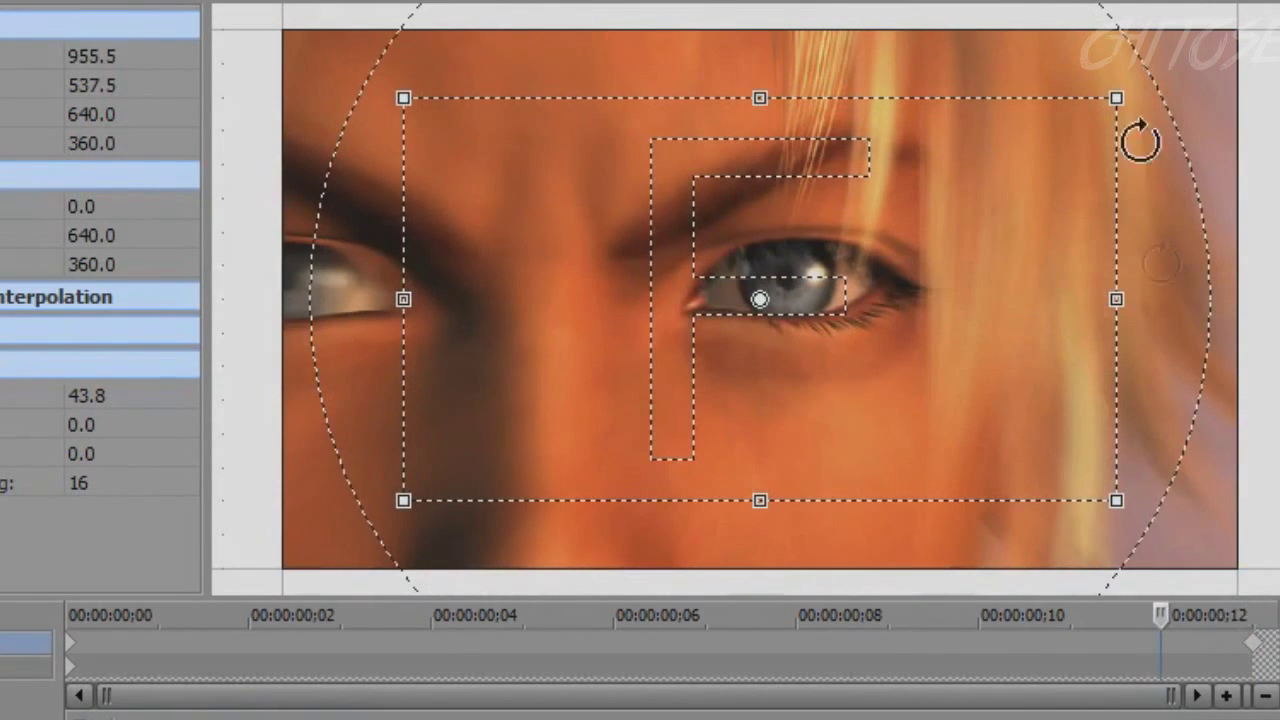
pyautogui.moveTo(1180, 612); pyautogui.dragTo(688, 617)
pyautogui.rightClick(1225, 12)
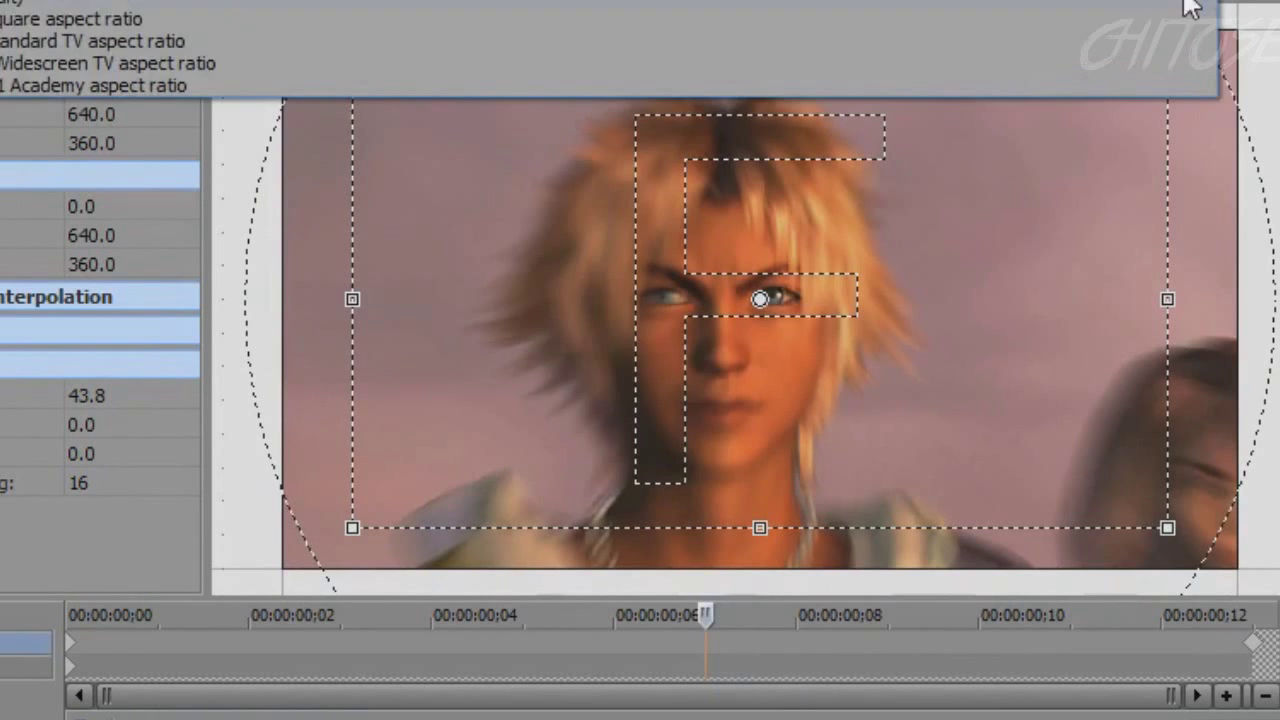
pyautogui.click(1178, 14)
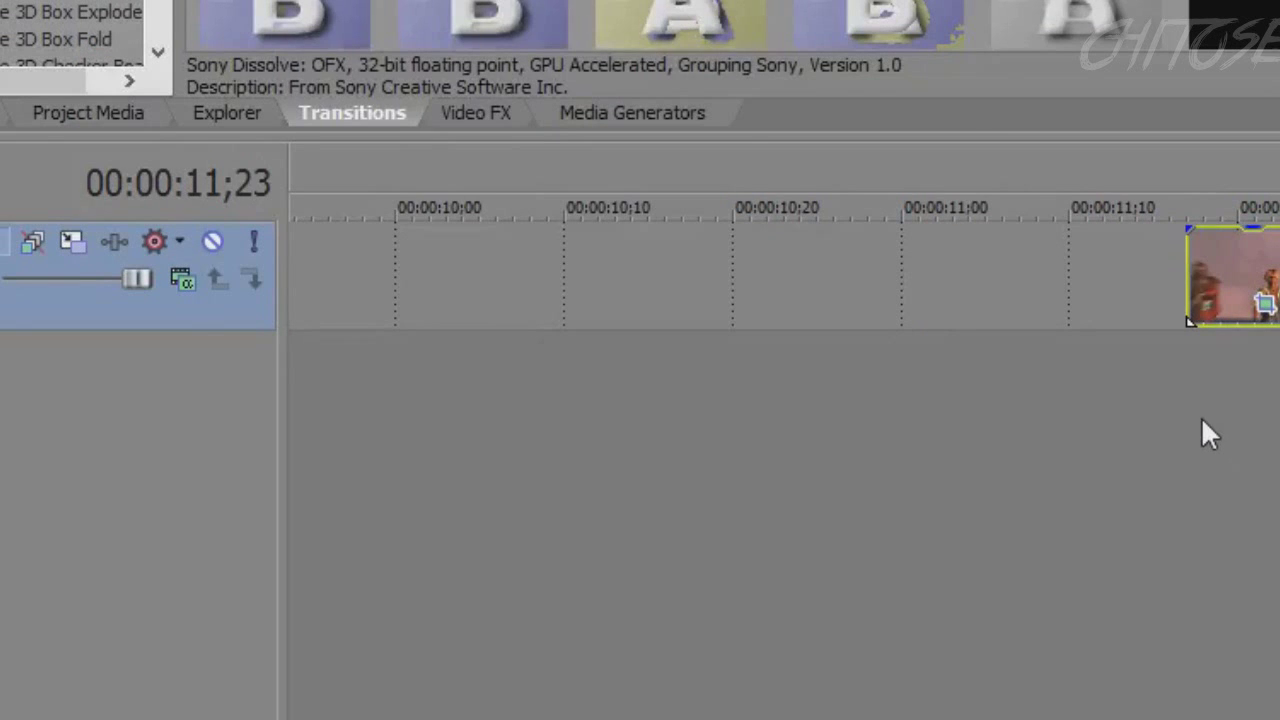
# - Adjust the crop frame of the Bevelle Temple clip in Pan/Crop, working at about 00:00:00;06
pyautogui.click(1201, 416)
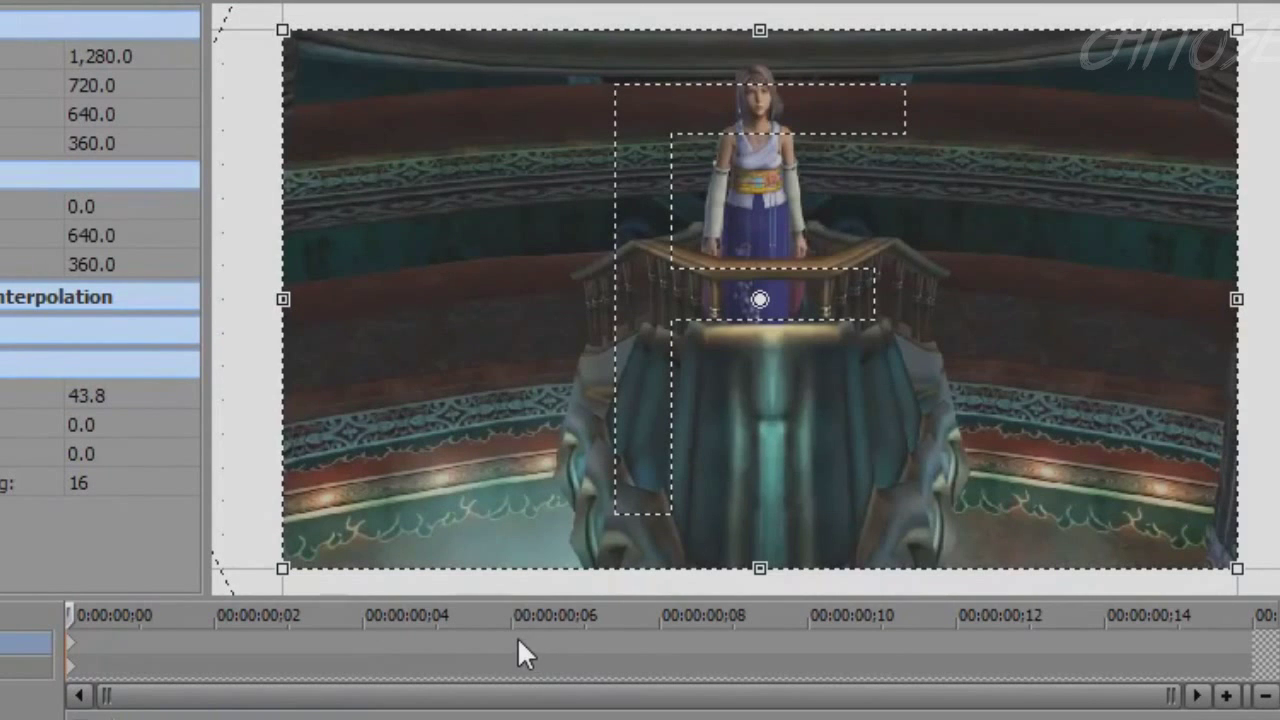
pyautogui.click(512, 652)
pyautogui.moveTo(871, 568); pyautogui.dragTo(863, 540)
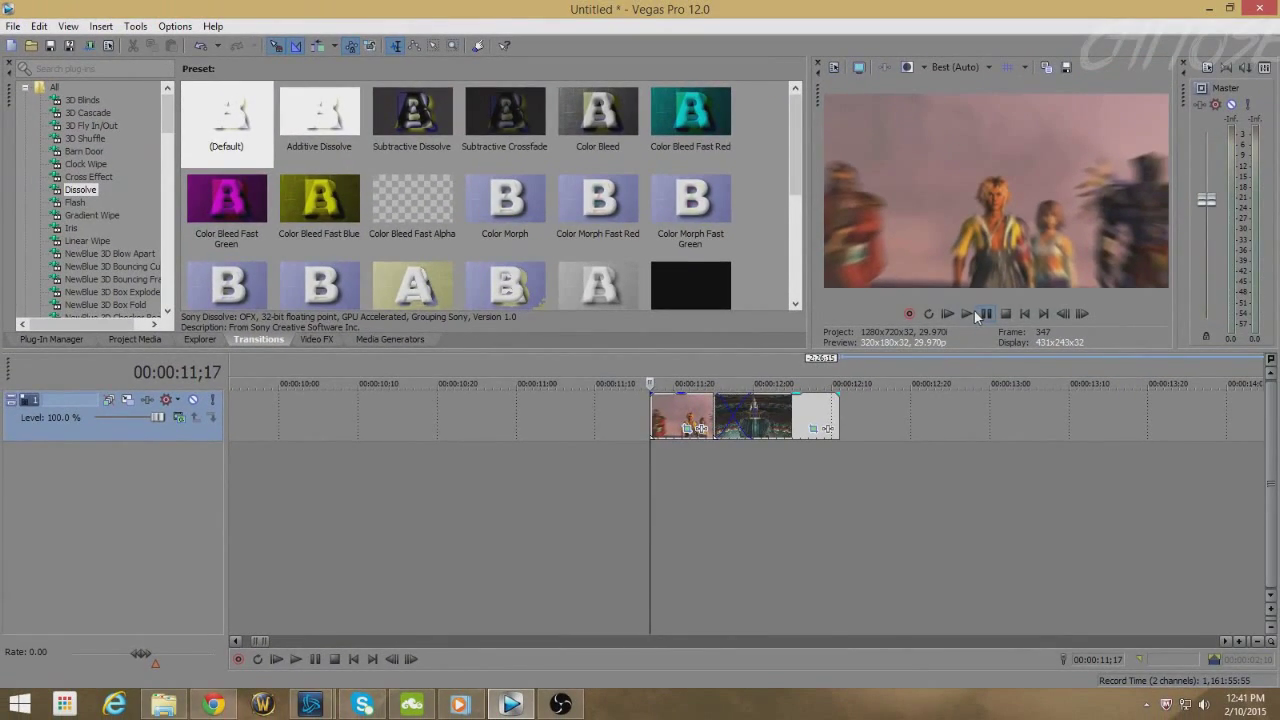
# - Play the zoom transition between the two clips from 00:00:11;17
pyautogui.click(972, 314)
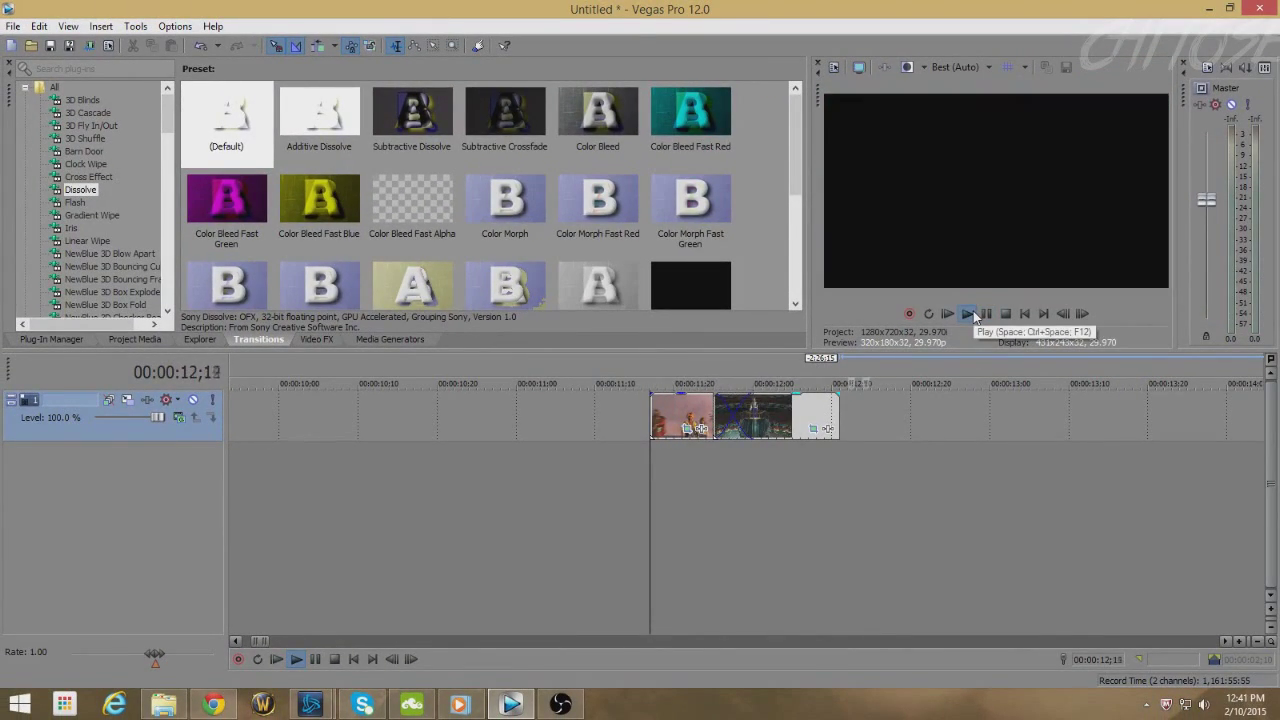
pyautogui.click(973, 315)
pyautogui.click(986, 315)
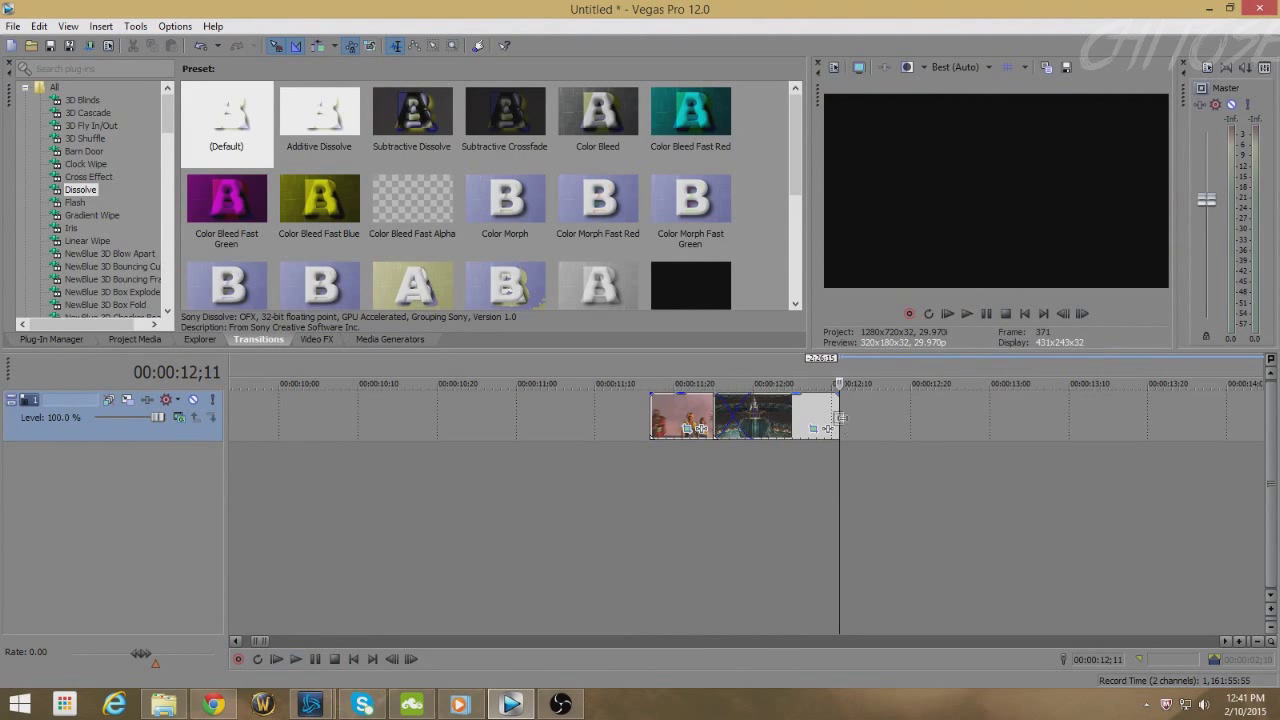
# - Extend the end of the Bevelle Temple clip by 15 frames and the start of the eye close-up clip by 11 frames
pyautogui.moveTo(838, 418); pyautogui.dragTo(957, 418)
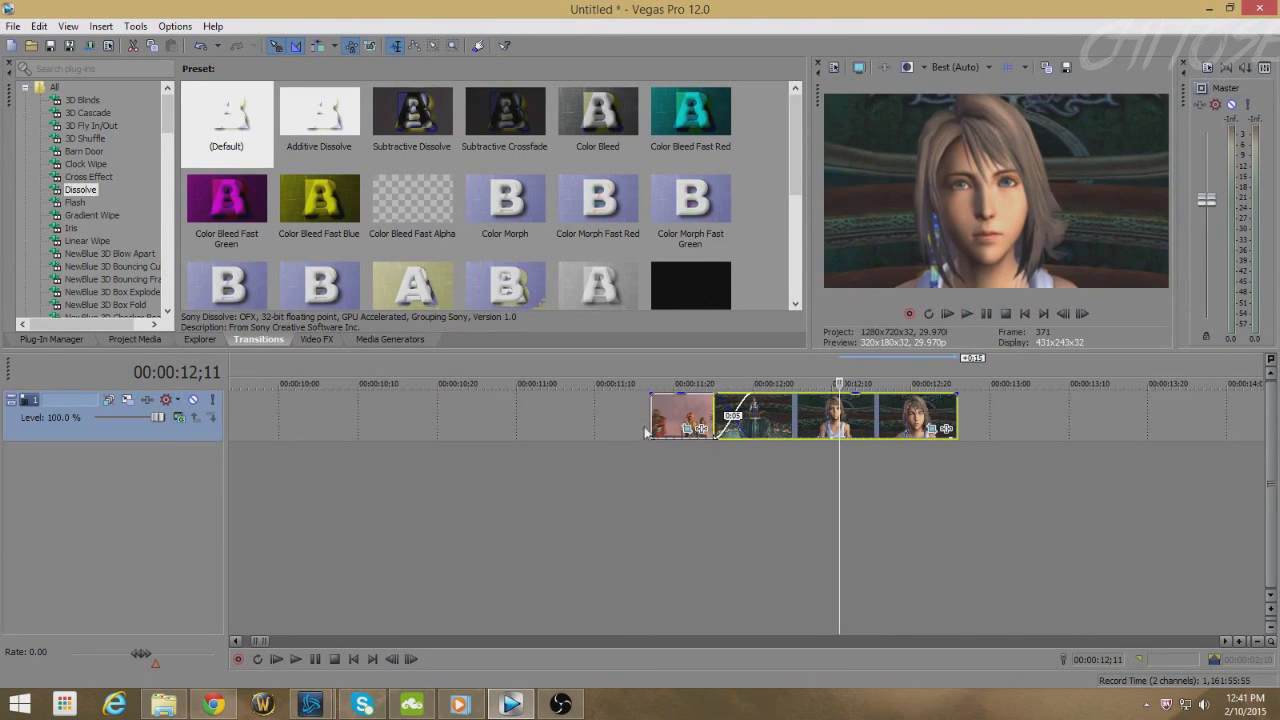
pyautogui.moveTo(646, 432); pyautogui.dragTo(564, 432)
# - Play the lengthened clip pair from 00:00:11;06 and check the crossfade frame at 00:00:11;27
pyautogui.click(566, 425)
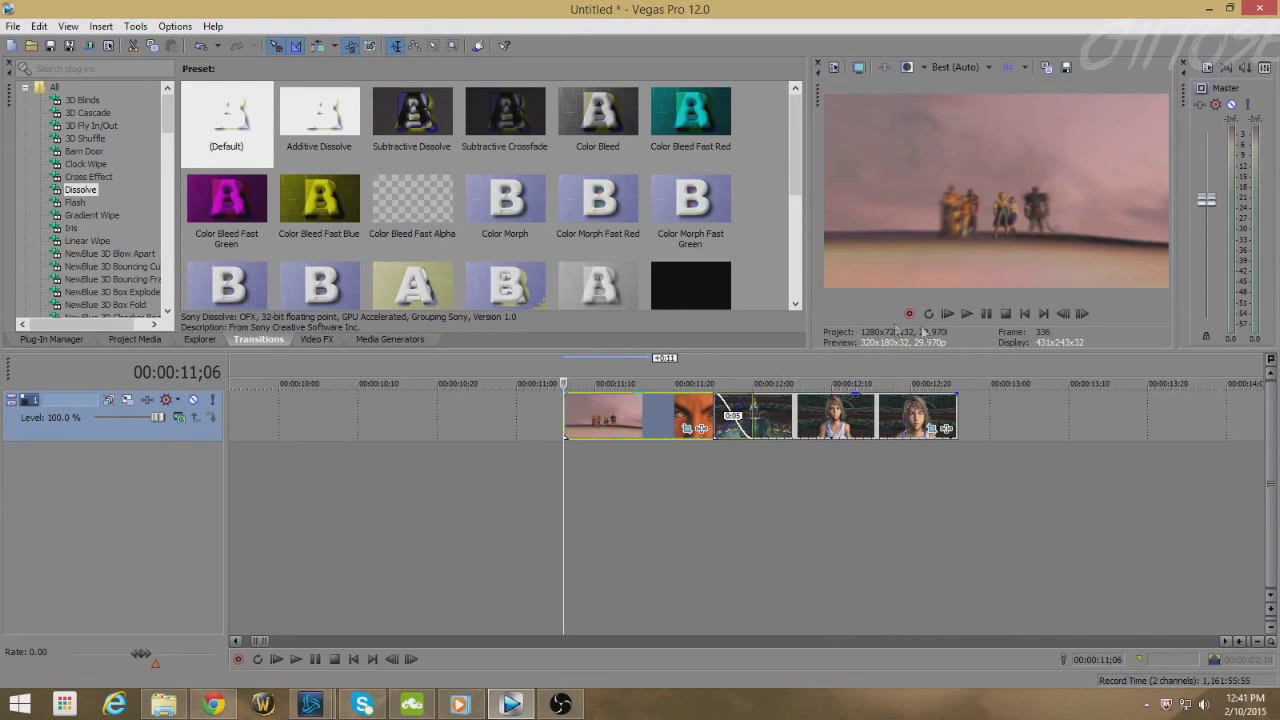
pyautogui.click(968, 314)
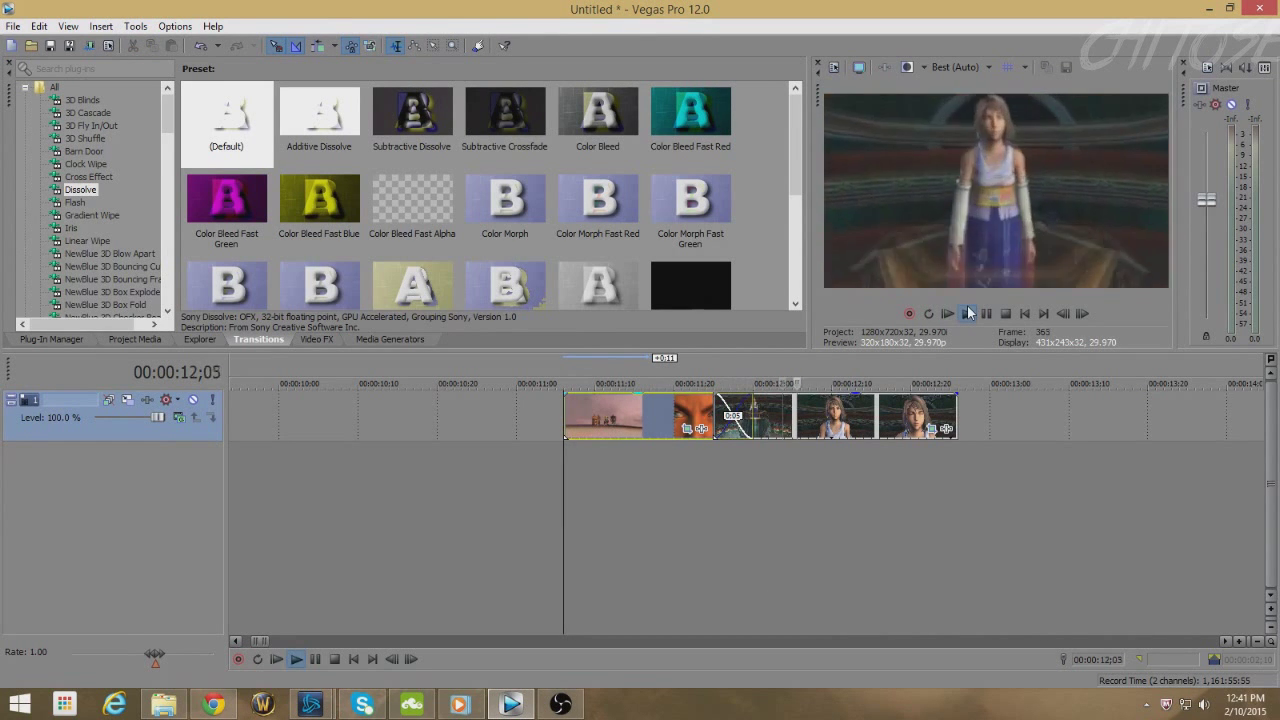
pyautogui.click(986, 314)
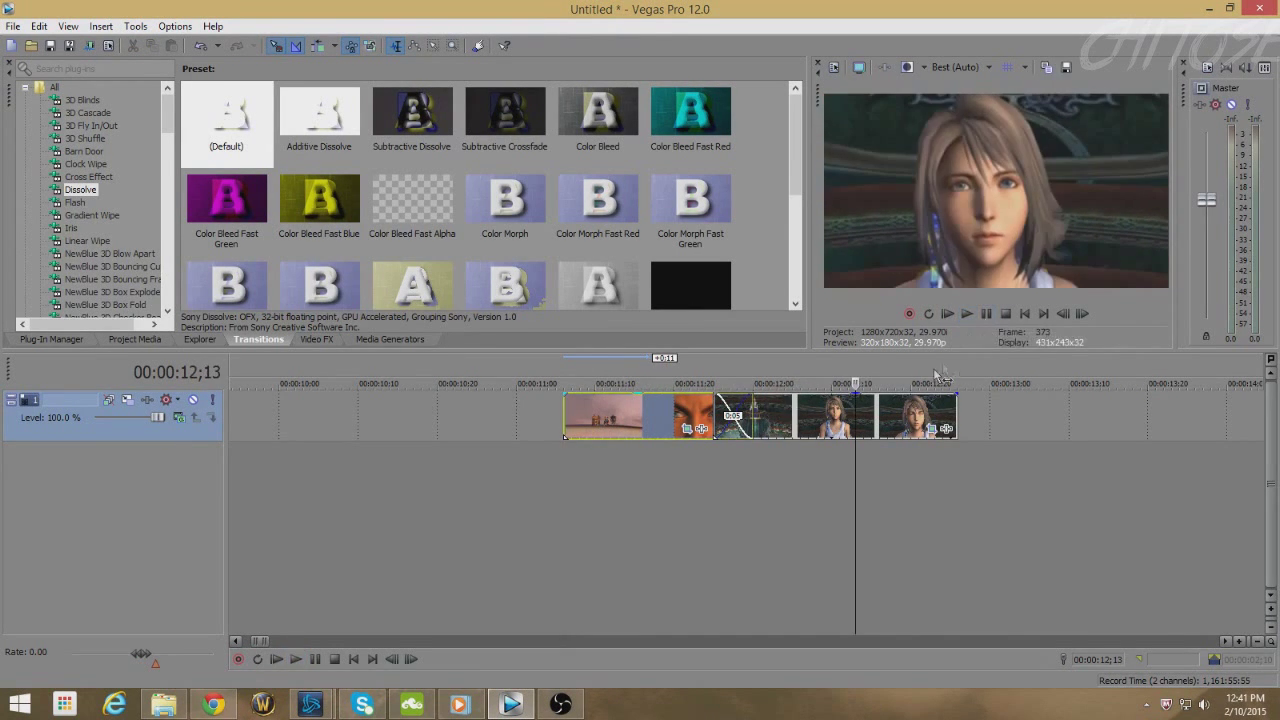
pyautogui.click(732, 474)
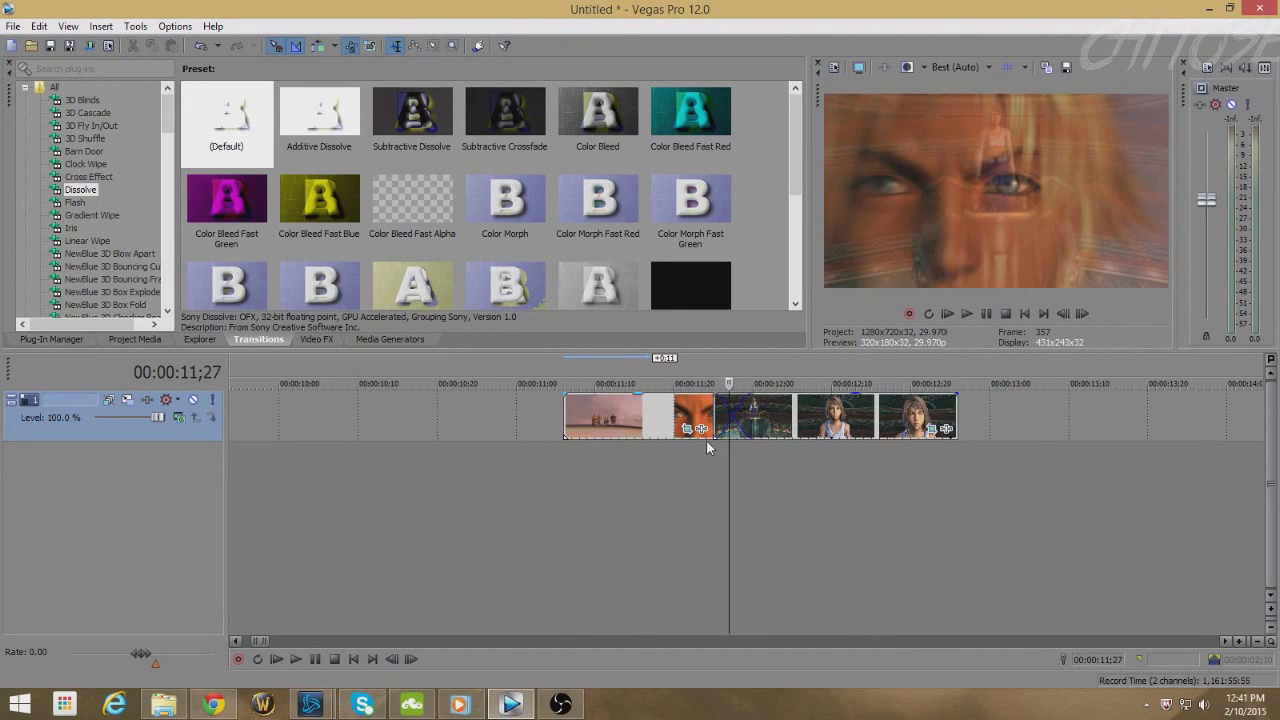
pyautogui.scroll(-2, 706, 445)
pyautogui.scroll(-2, 750, 480)
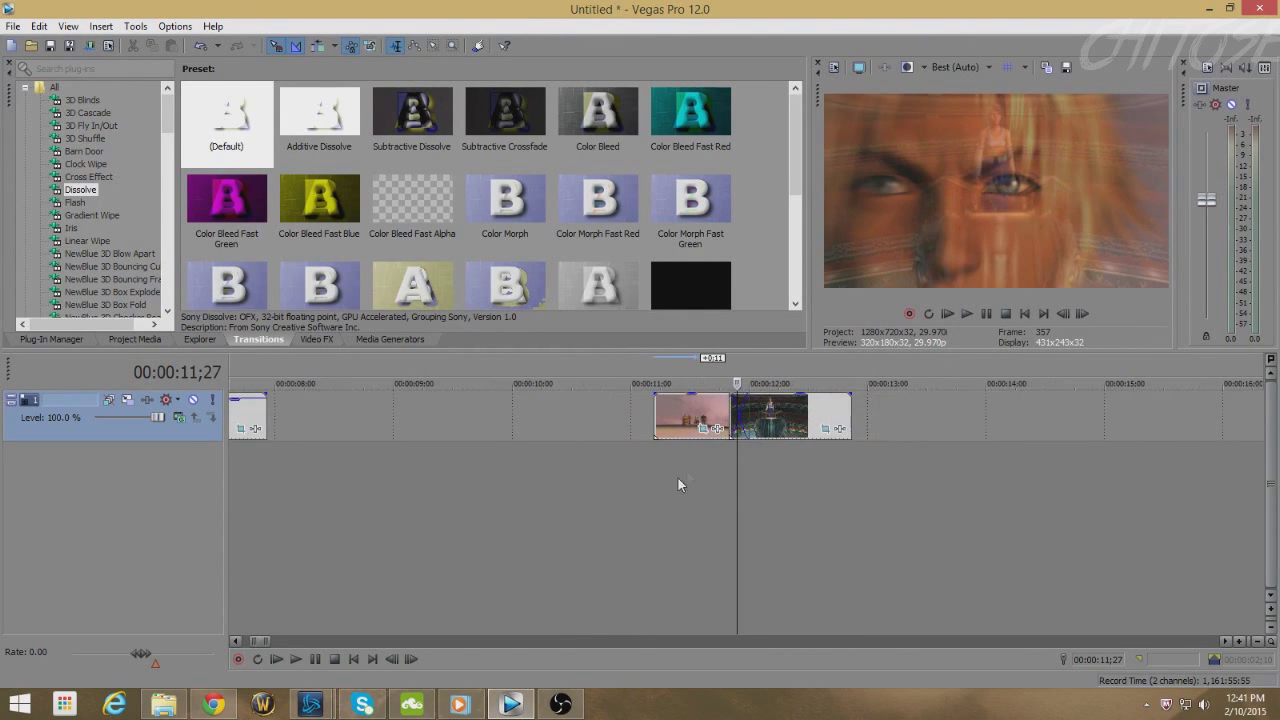
pyautogui.scroll(-2, 650, 500)
pyautogui.scroll(-2, 515, 545)
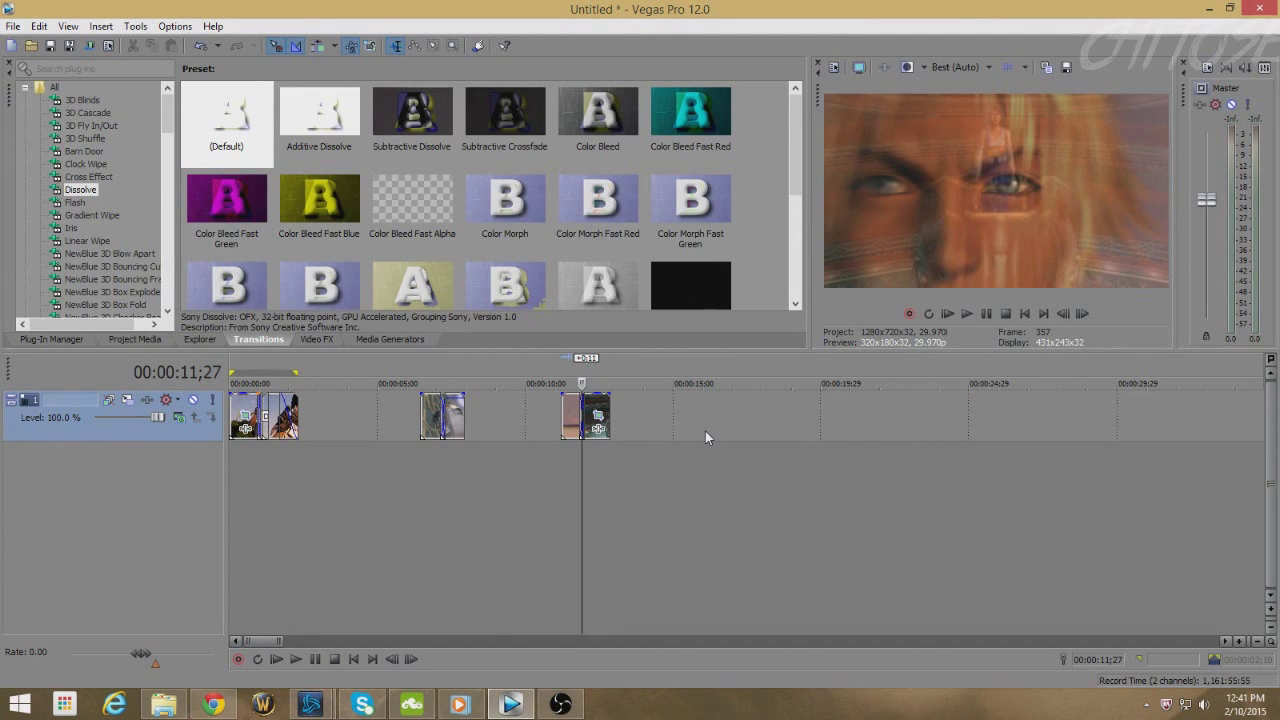
pyautogui.scroll(2, 728, 465)
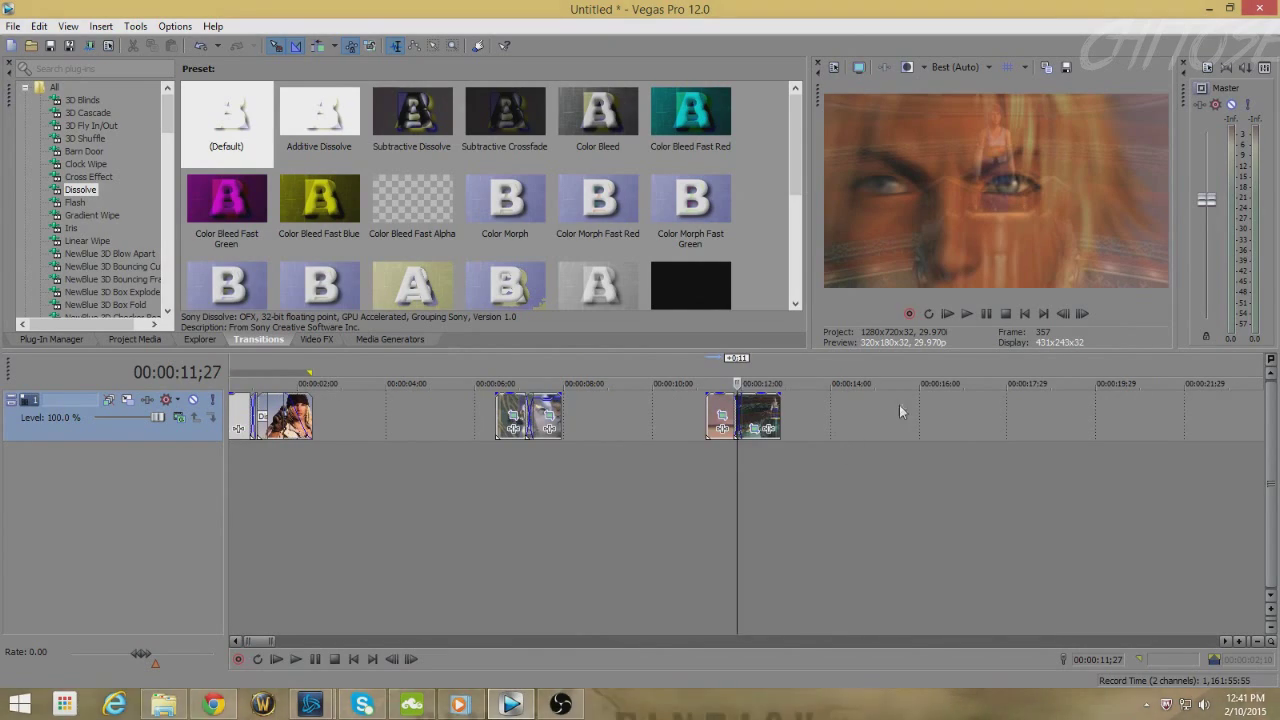